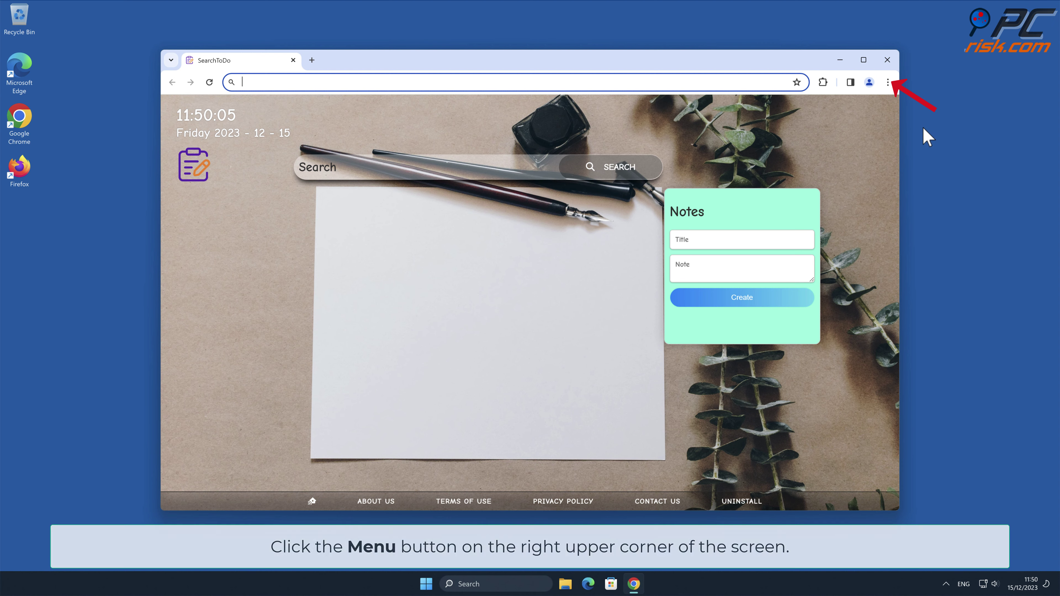
Remove the SearchToDo extension from Chrome's installed extensions and confirm the removal.
{"action": "left_click", "coordinate": [888, 82]}
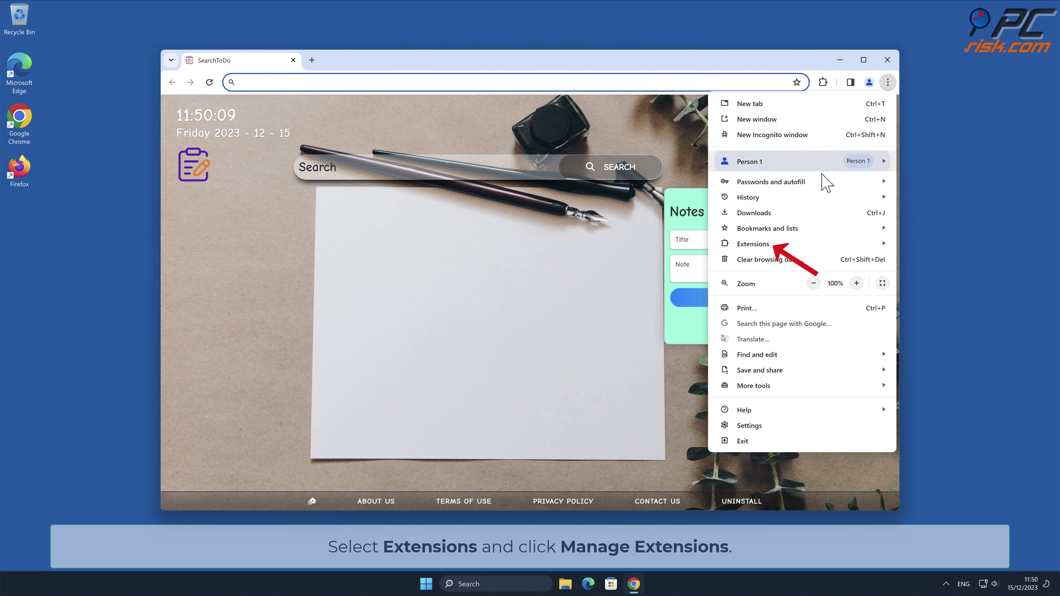
{"action": "mouse_move", "coordinate": [822, 247]}
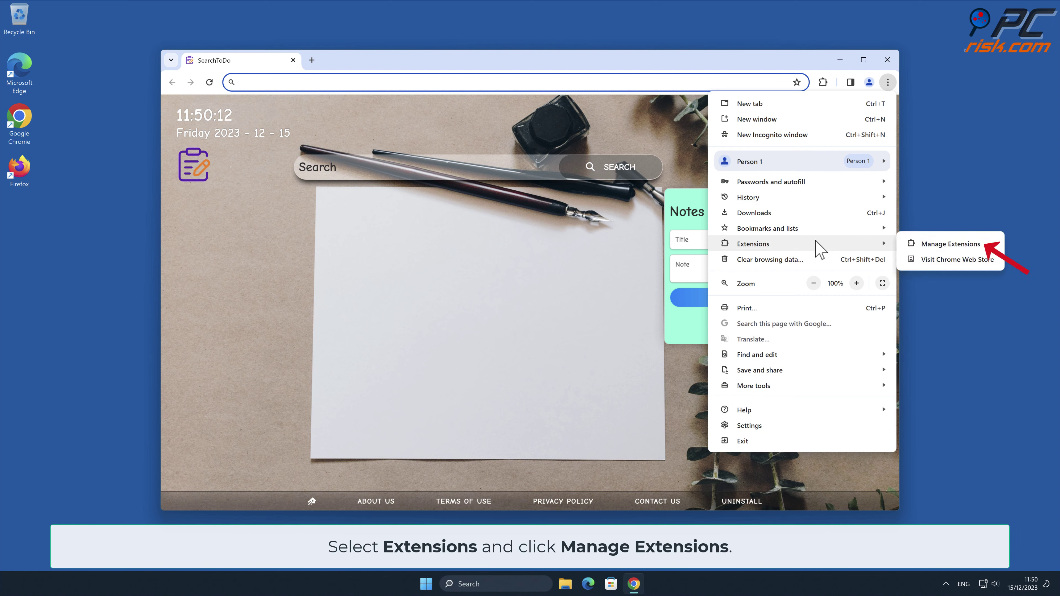
{"action": "left_click", "coordinate": [950, 243]}
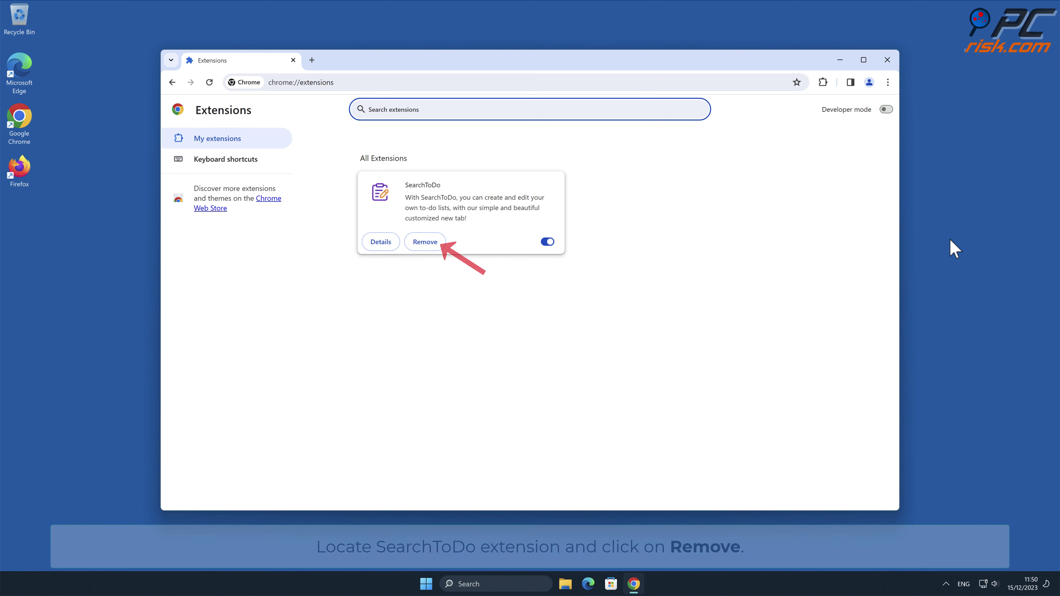
{"action": "left_click", "coordinate": [433, 244]}
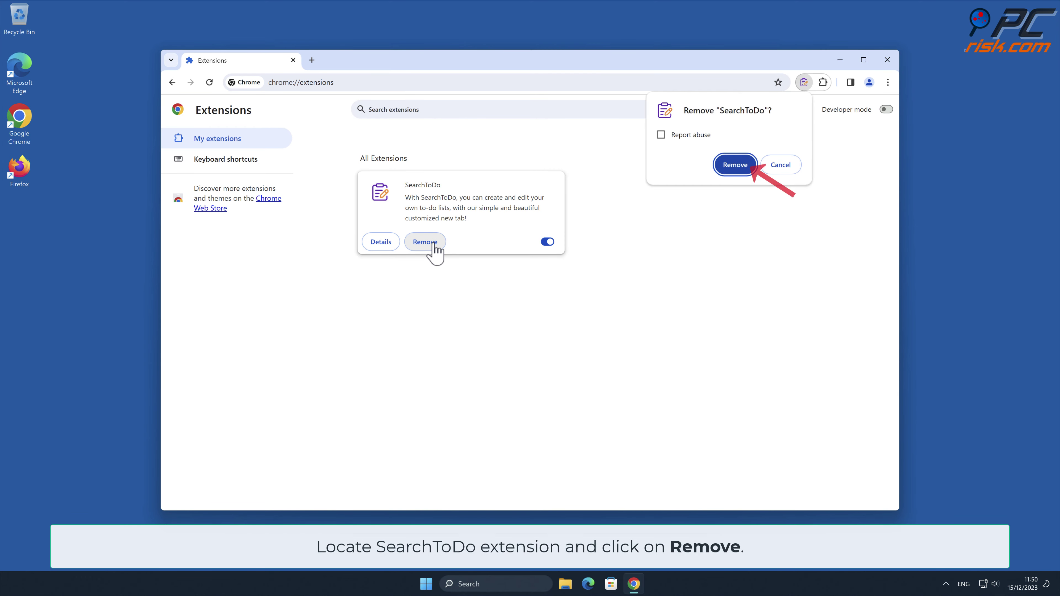
{"action": "left_click", "coordinate": [743, 167]}
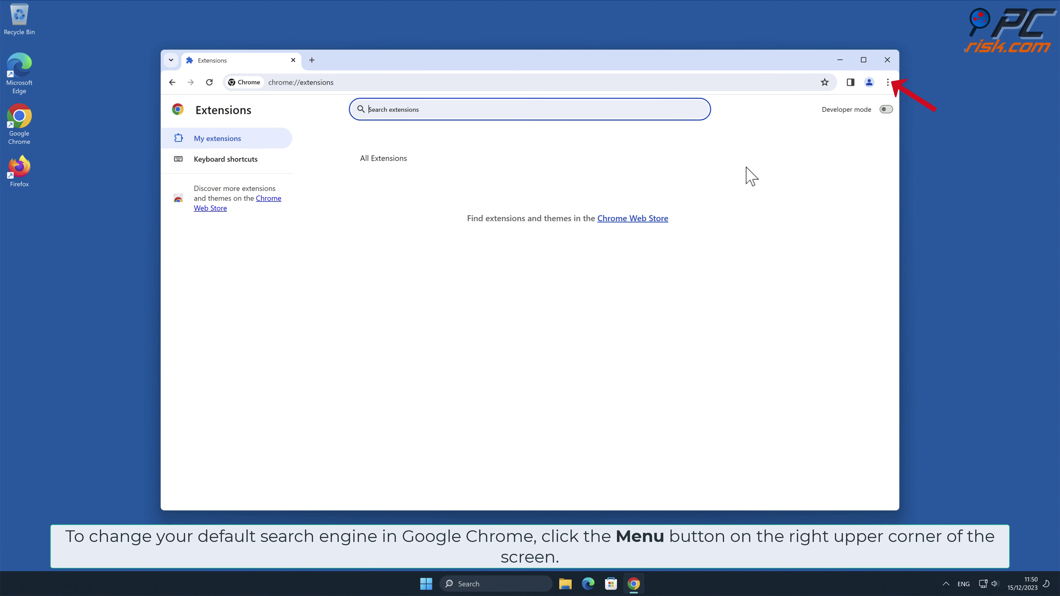
Make Google the default search engine in Chrome's settings and delete the SearchToDo entry from the site search list.
{"action": "left_click", "coordinate": [889, 82]}
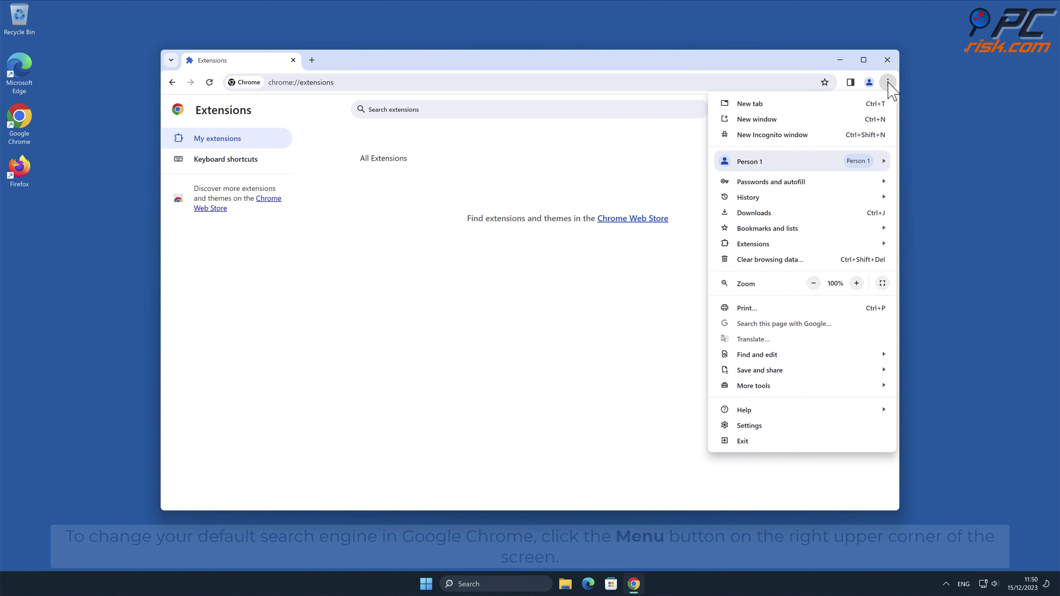
{"action": "left_click", "coordinate": [771, 427]}
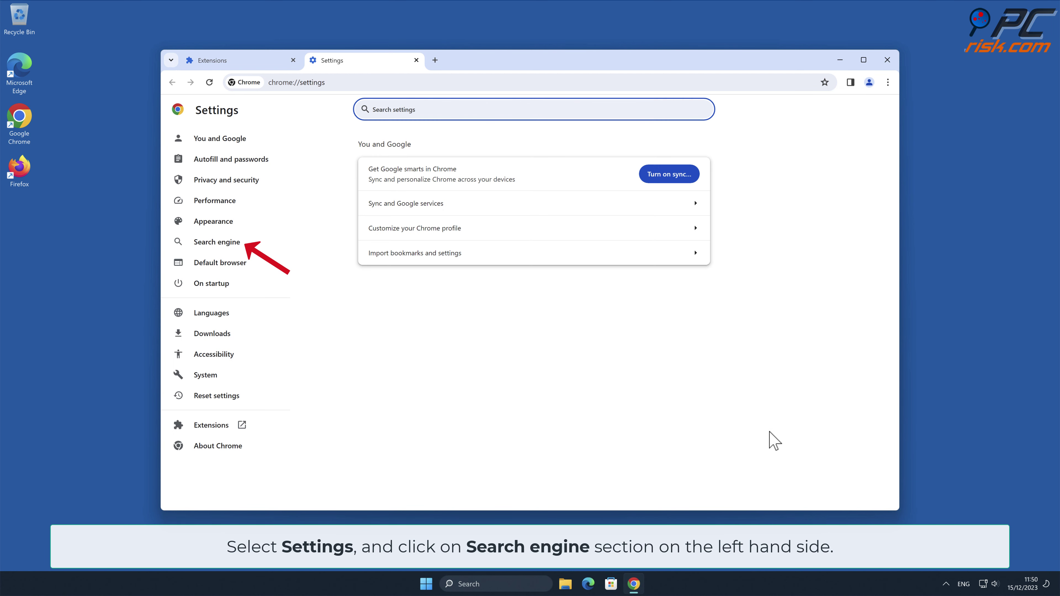
{"action": "left_click", "coordinate": [243, 246]}
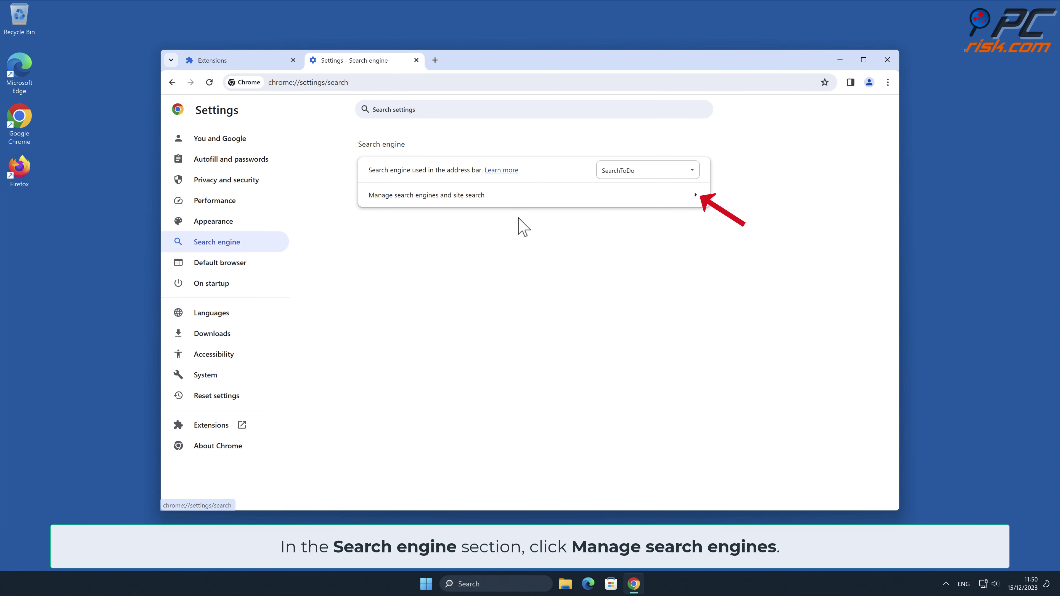
{"action": "left_click", "coordinate": [695, 198]}
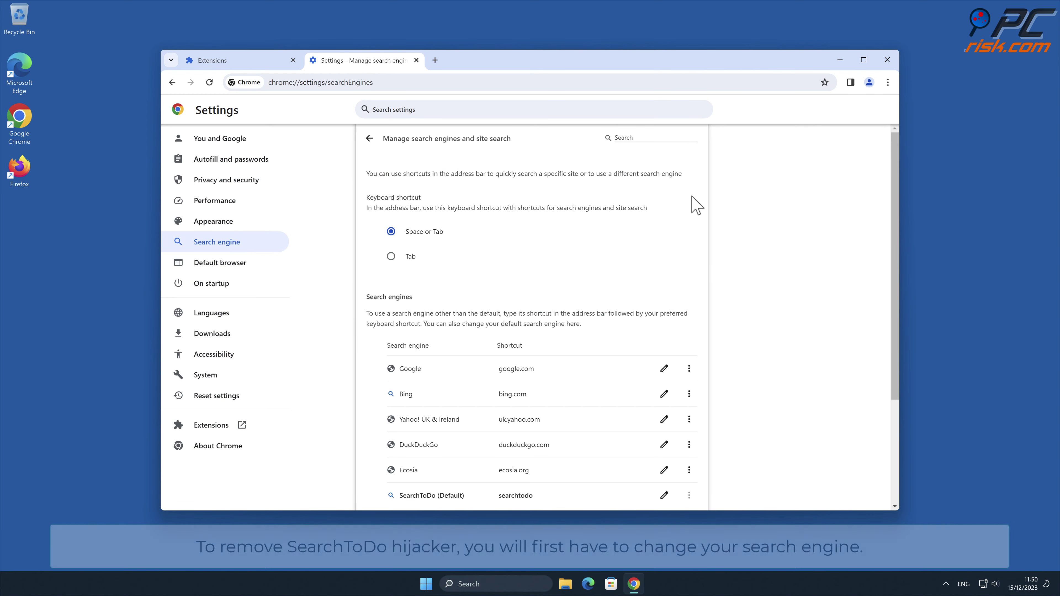
{"action": "left_click_drag", "start_coordinate": [896, 158], "coordinate": [895, 264]}
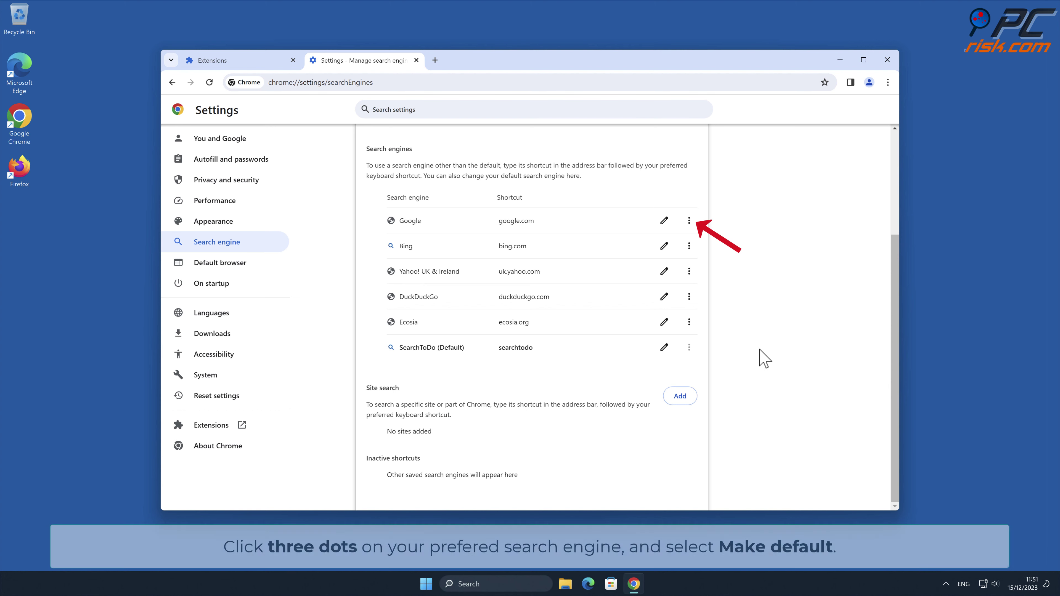
{"action": "left_click", "coordinate": [691, 223]}
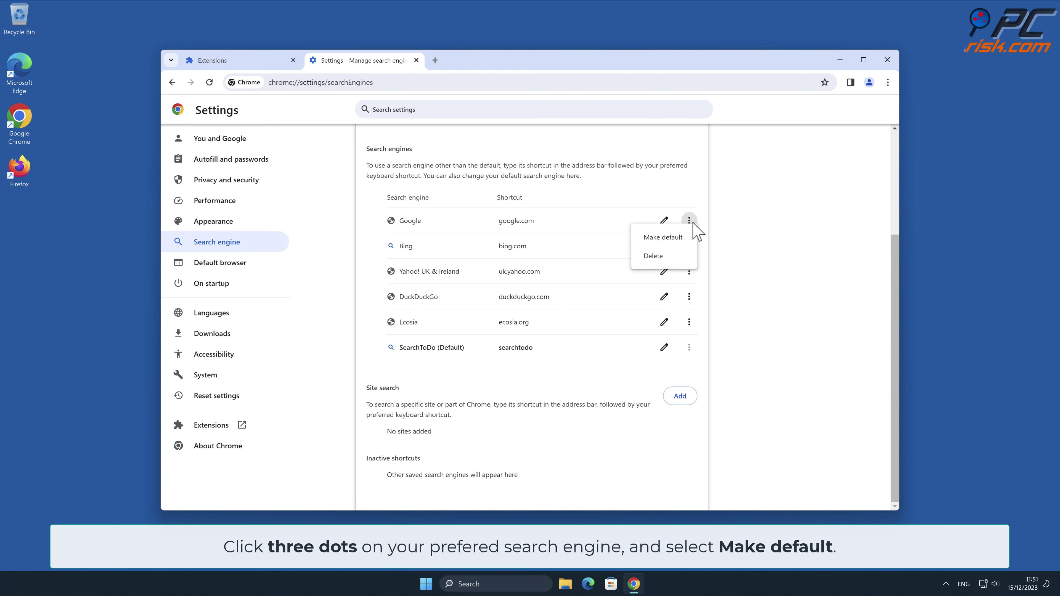
{"action": "left_click", "coordinate": [687, 237]}
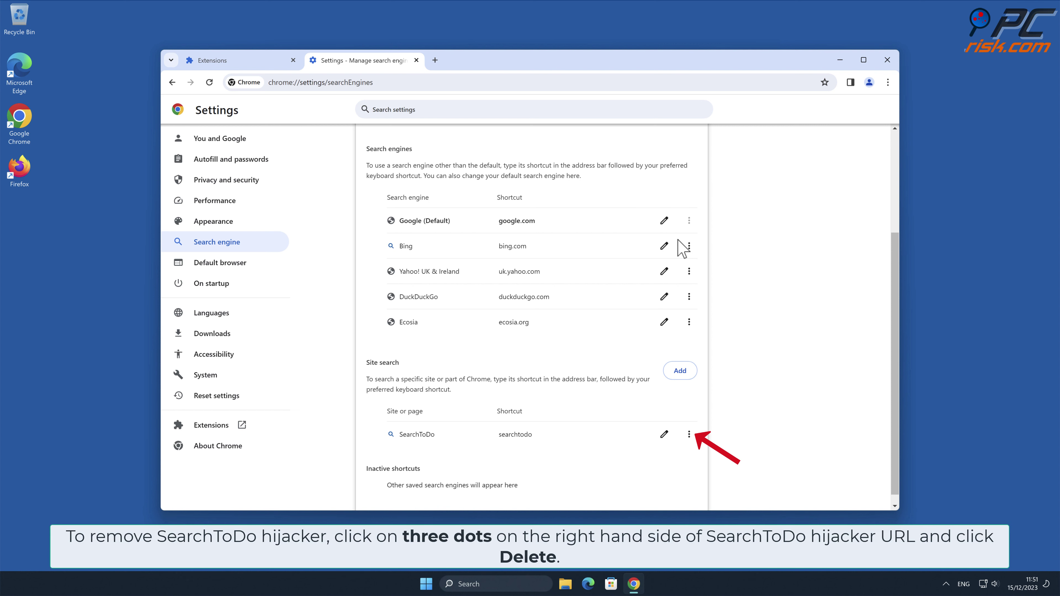
{"action": "left_click", "coordinate": [689, 434]}
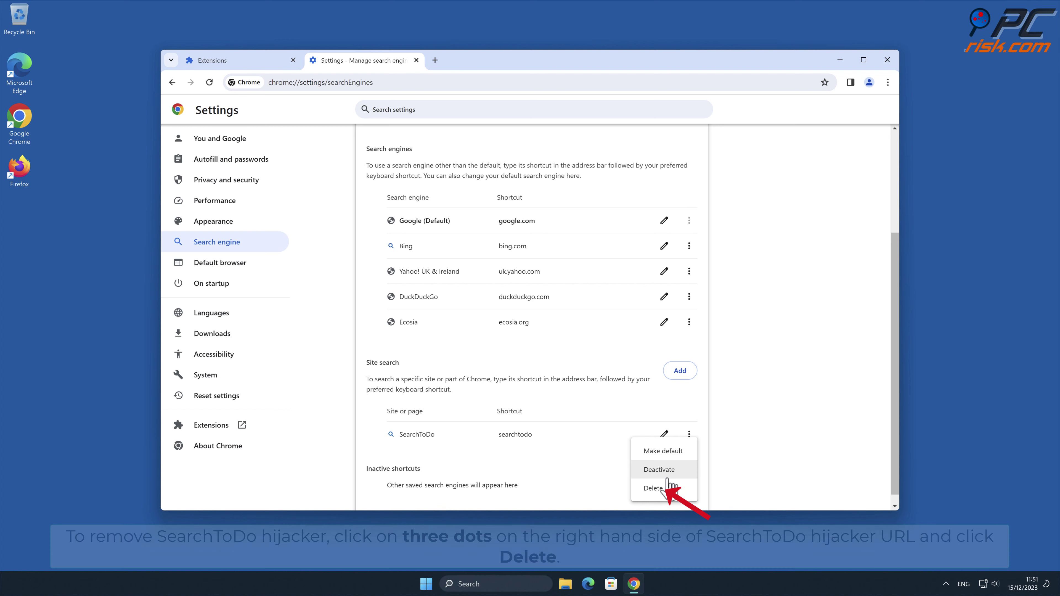
{"action": "left_click", "coordinate": [664, 489]}
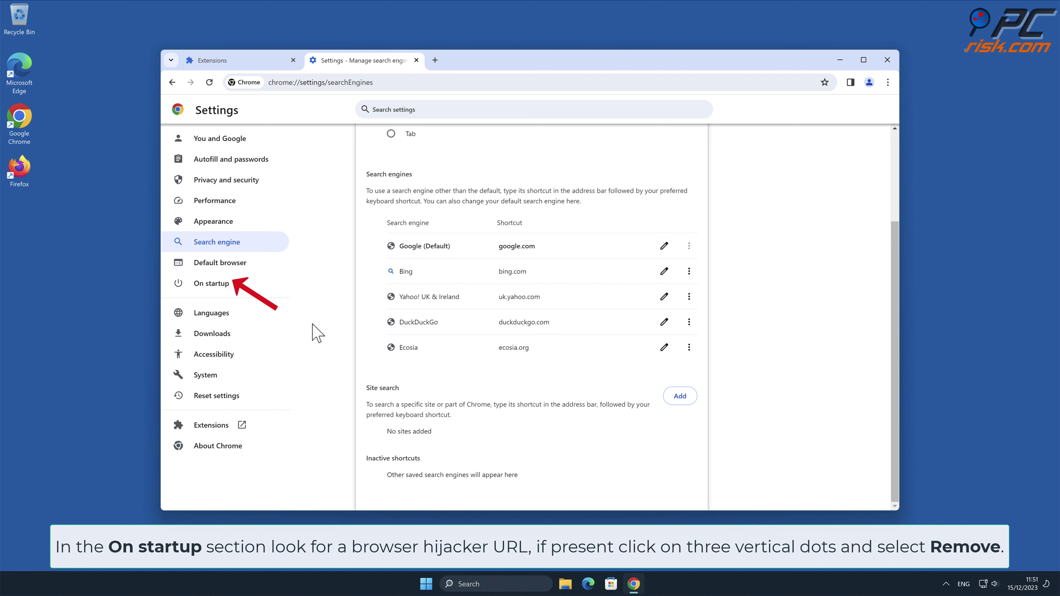
Remove the todo.searchtodo.com page from Chrome's startup pages and close the browser window.
{"action": "left_click", "coordinate": [226, 288]}
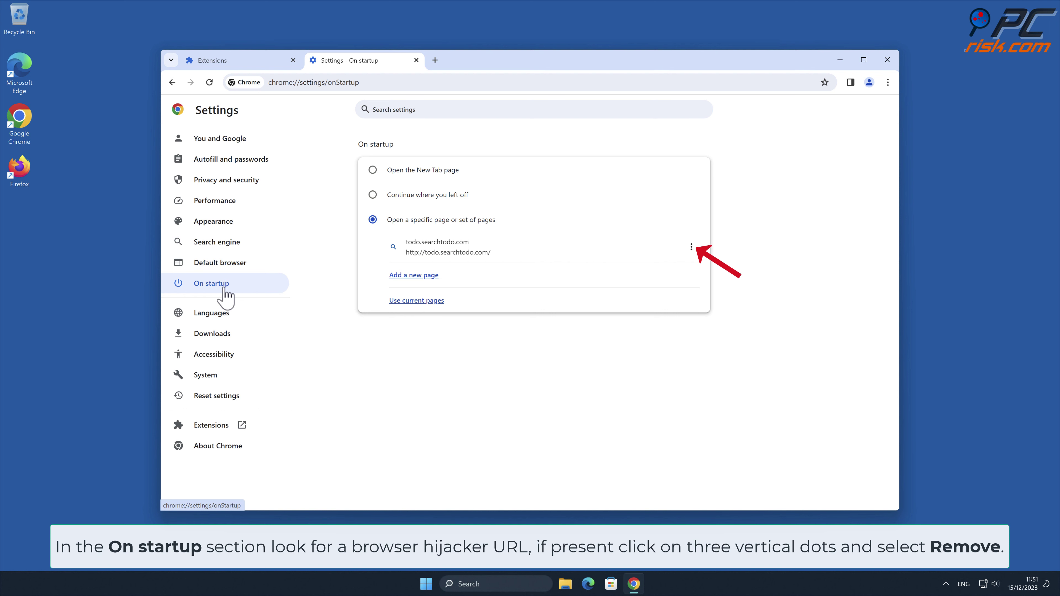
{"action": "left_click", "coordinate": [691, 246]}
{"action": "left_click", "coordinate": [676, 272]}
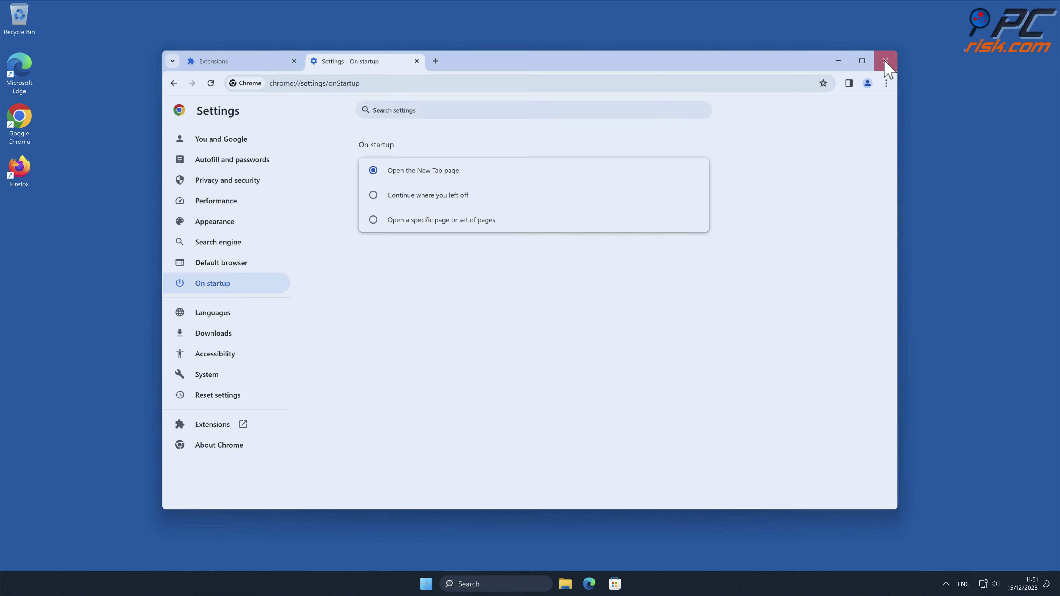
{"action": "left_click", "coordinate": [887, 61]}
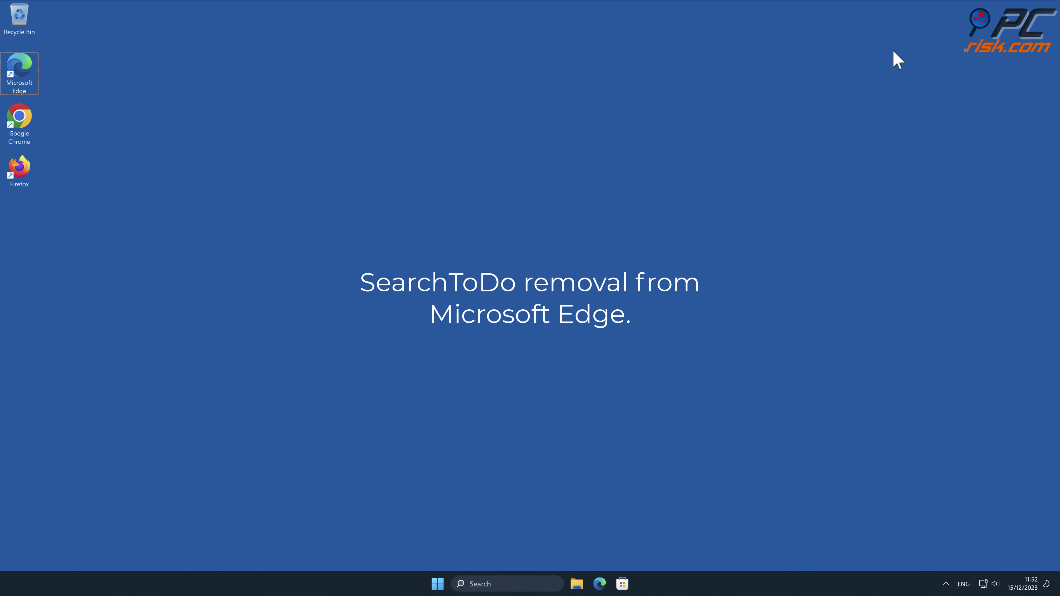
Switch to Microsoft Edge and remove the SearchToDo extension from its installed extensions.
{"action": "double_click", "coordinate": [26, 75]}
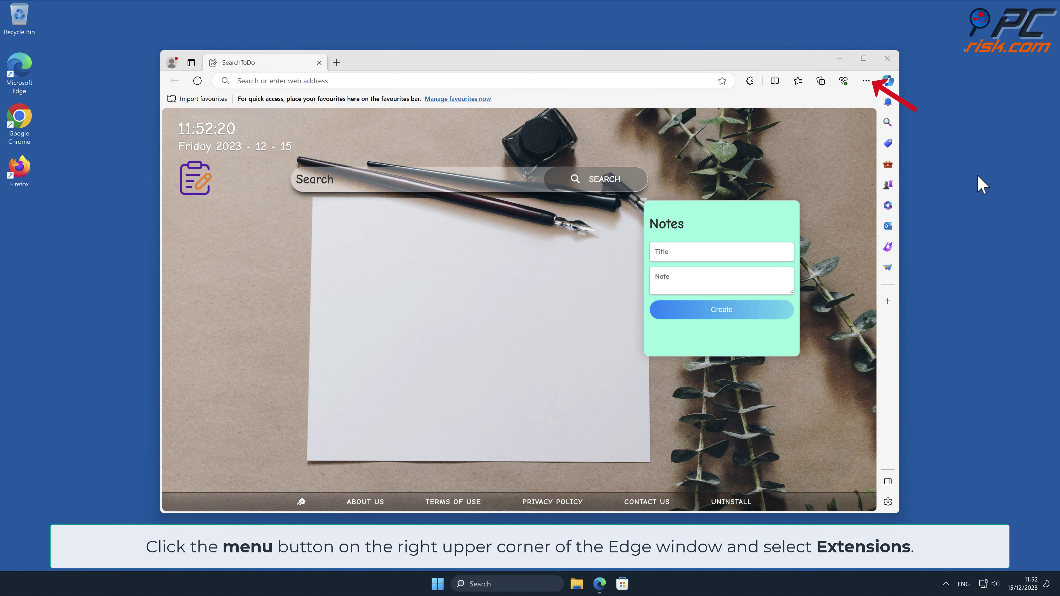
{"action": "left_click", "coordinate": [865, 81]}
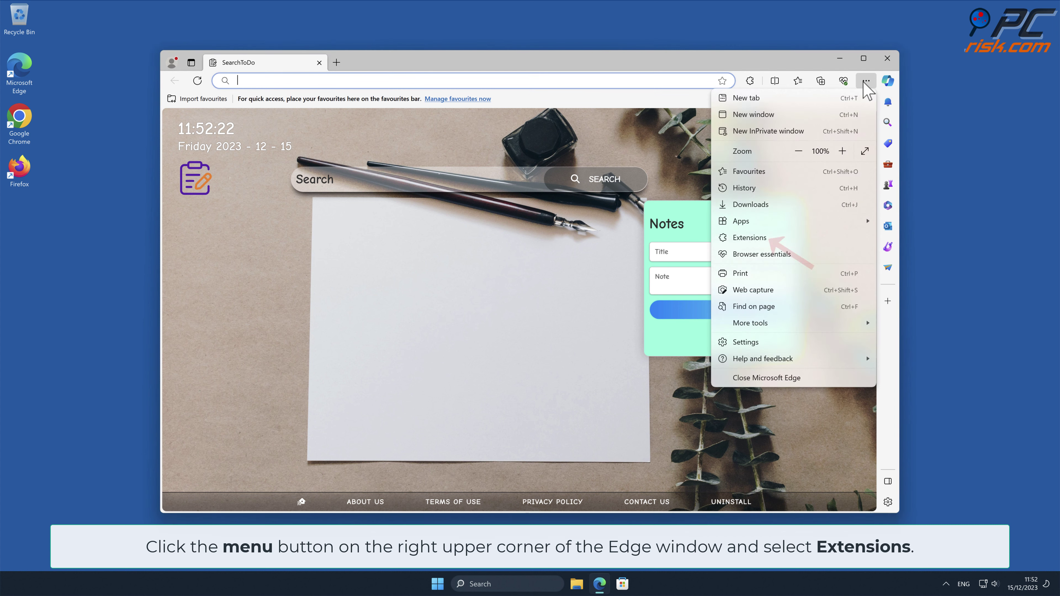
{"action": "left_click", "coordinate": [807, 236]}
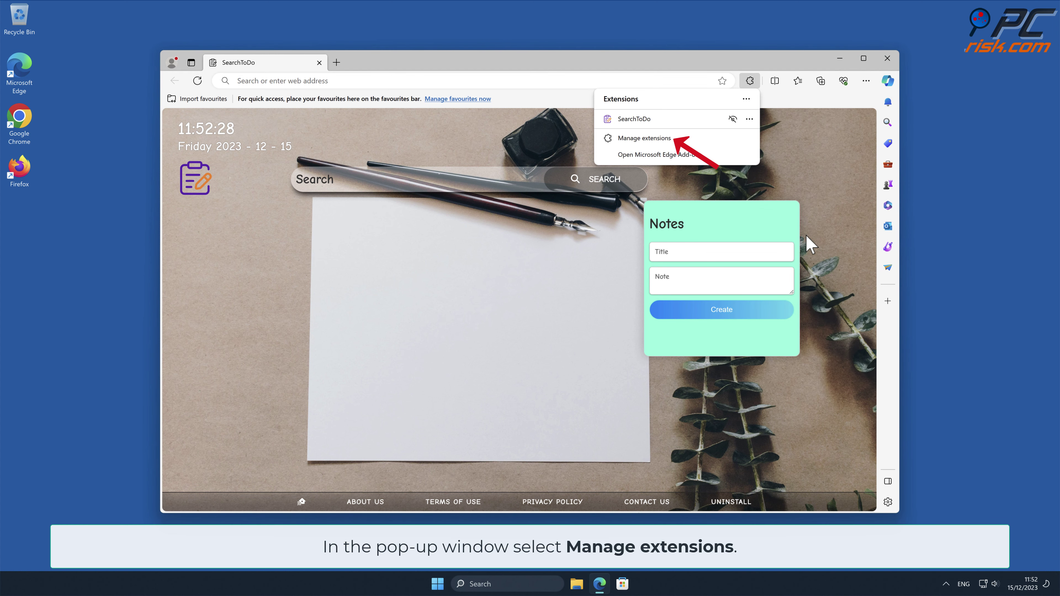
{"action": "left_click", "coordinate": [667, 141]}
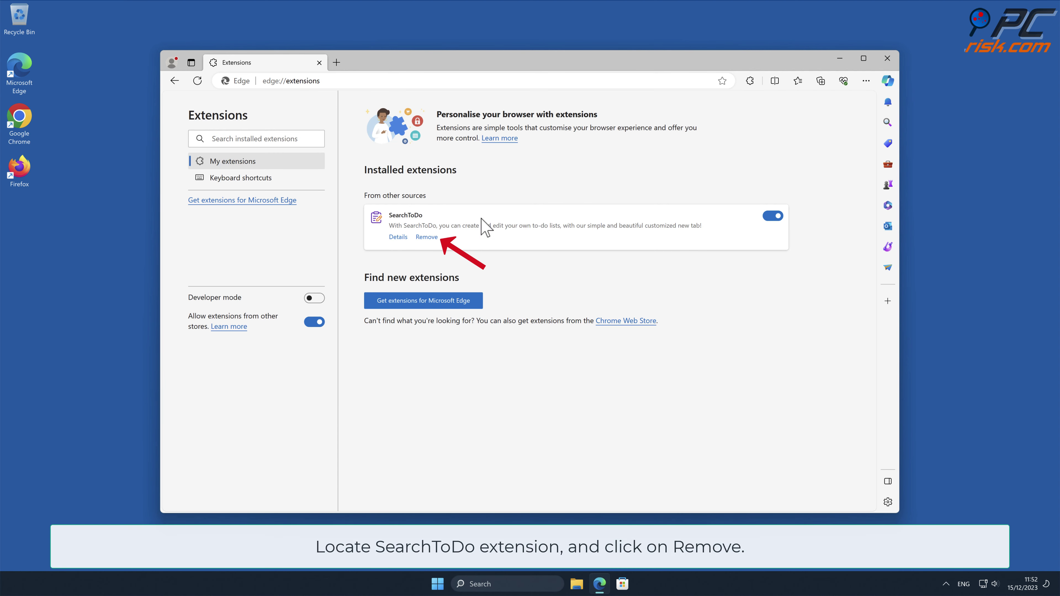
{"action": "left_click", "coordinate": [427, 238]}
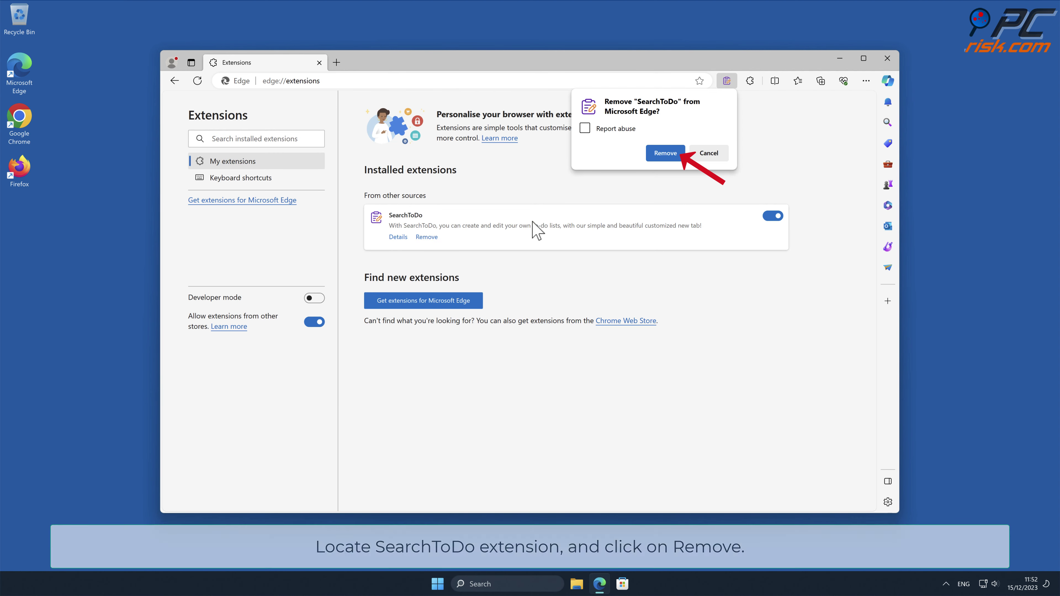
{"action": "left_click", "coordinate": [671, 156]}
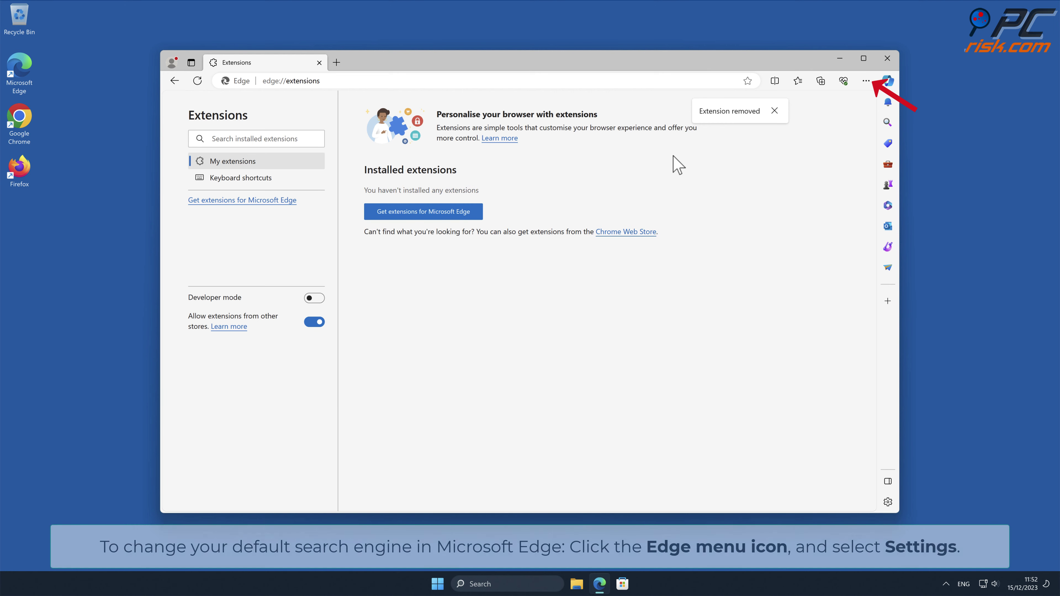
Make Bing the default address bar search engine in Edge's settings and remove SearchToDo from the search engine list.
{"action": "left_click", "coordinate": [866, 81]}
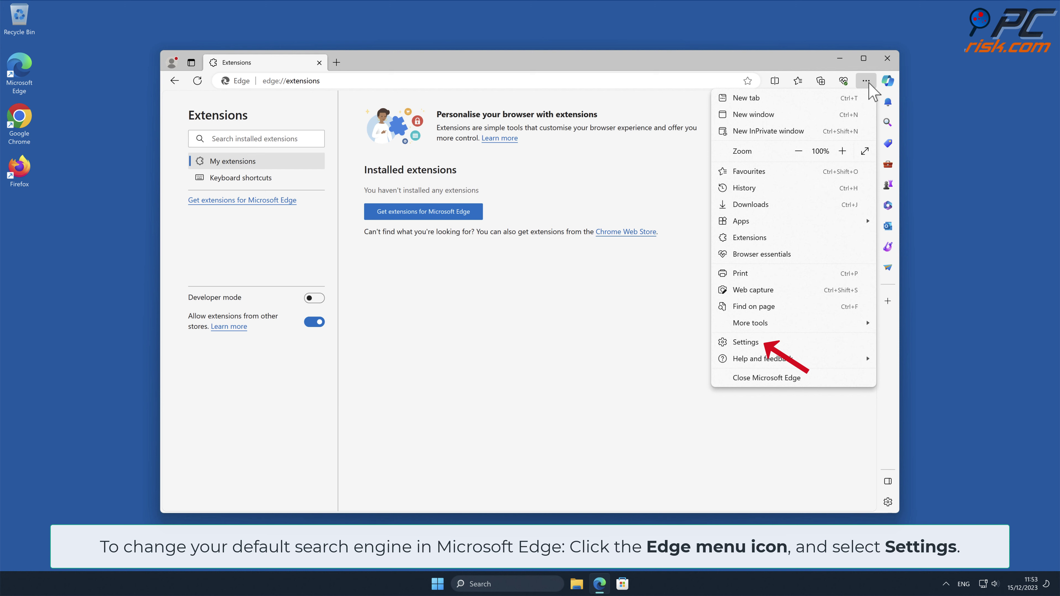
{"action": "left_click", "coordinate": [801, 346]}
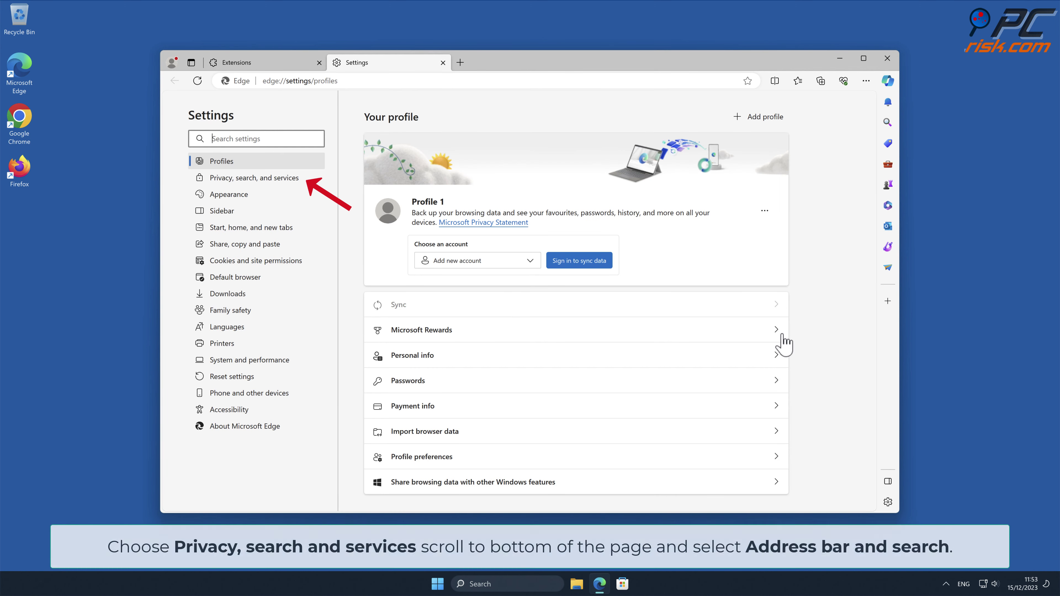
{"action": "left_click", "coordinate": [301, 180]}
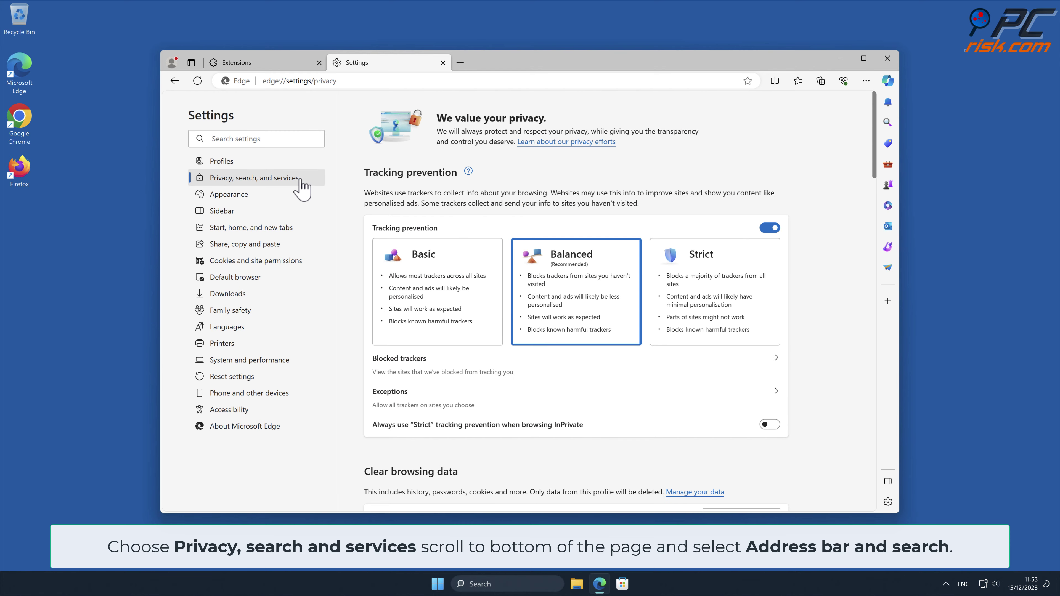
{"action": "left_click_drag", "start_coordinate": [873, 123], "coordinate": [876, 481]}
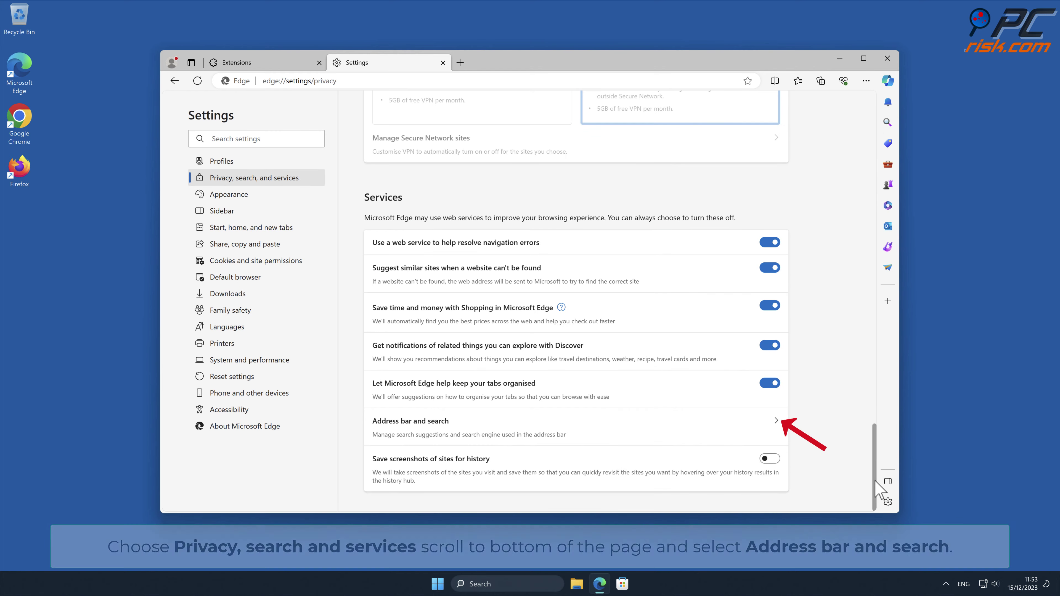
{"action": "left_click", "coordinate": [779, 422]}
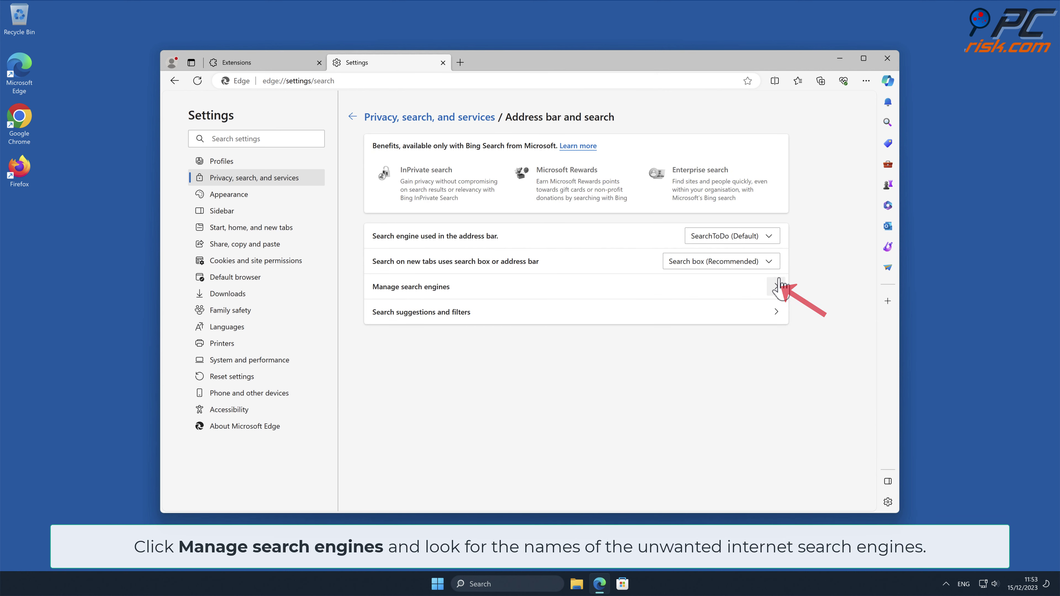
{"action": "left_click", "coordinate": [777, 287]}
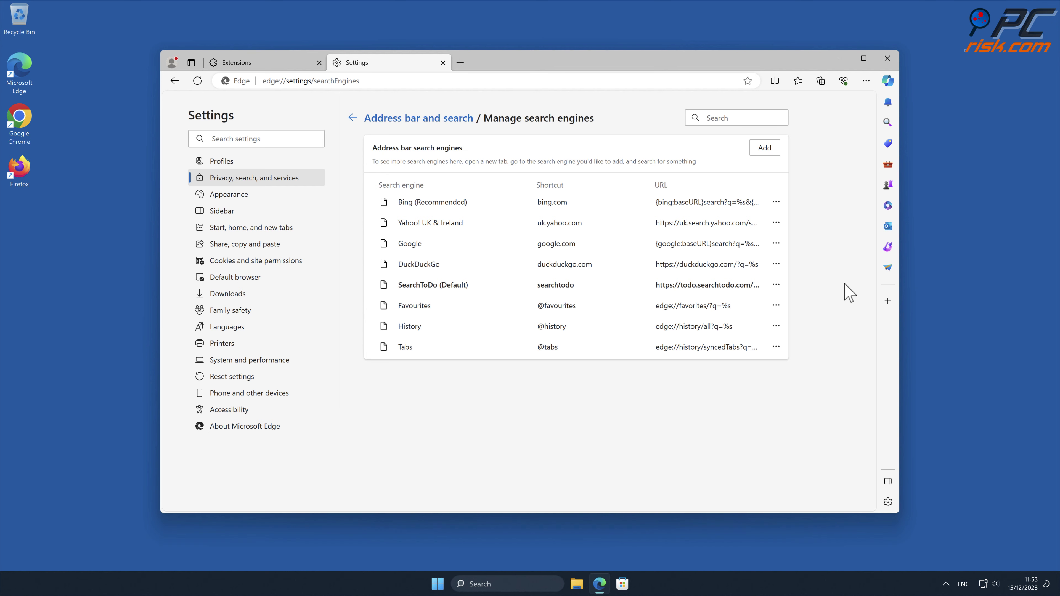
{"action": "left_click", "coordinate": [777, 203]}
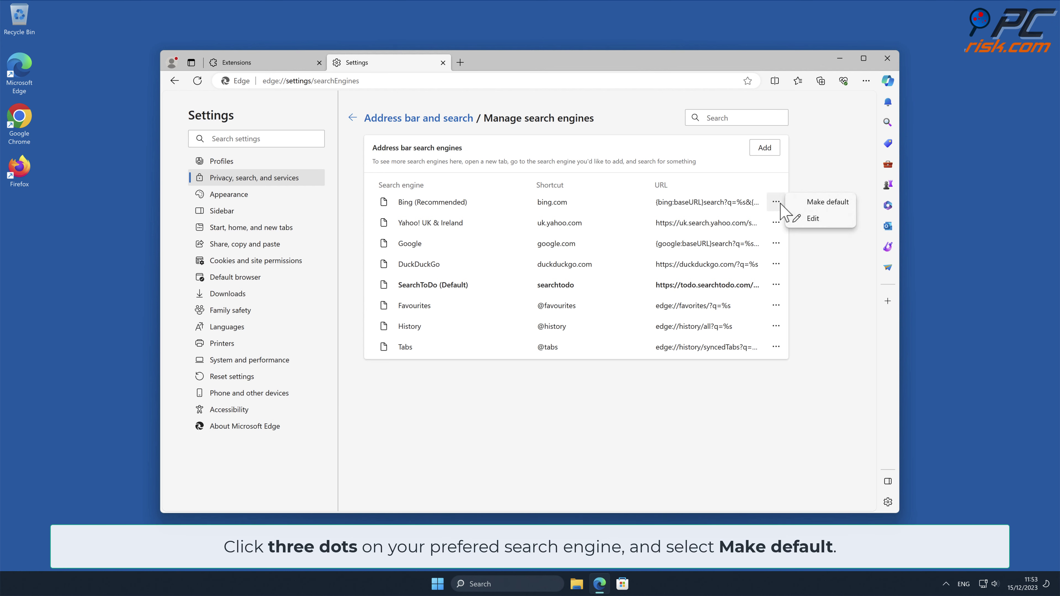
{"action": "left_click", "coordinate": [819, 203]}
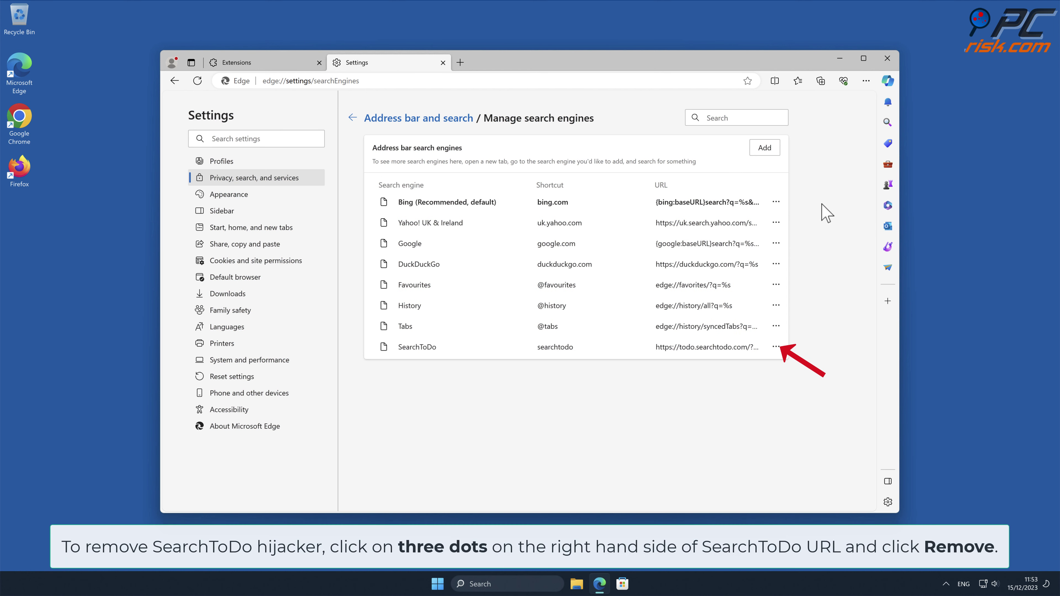
{"action": "left_click", "coordinate": [776, 347]}
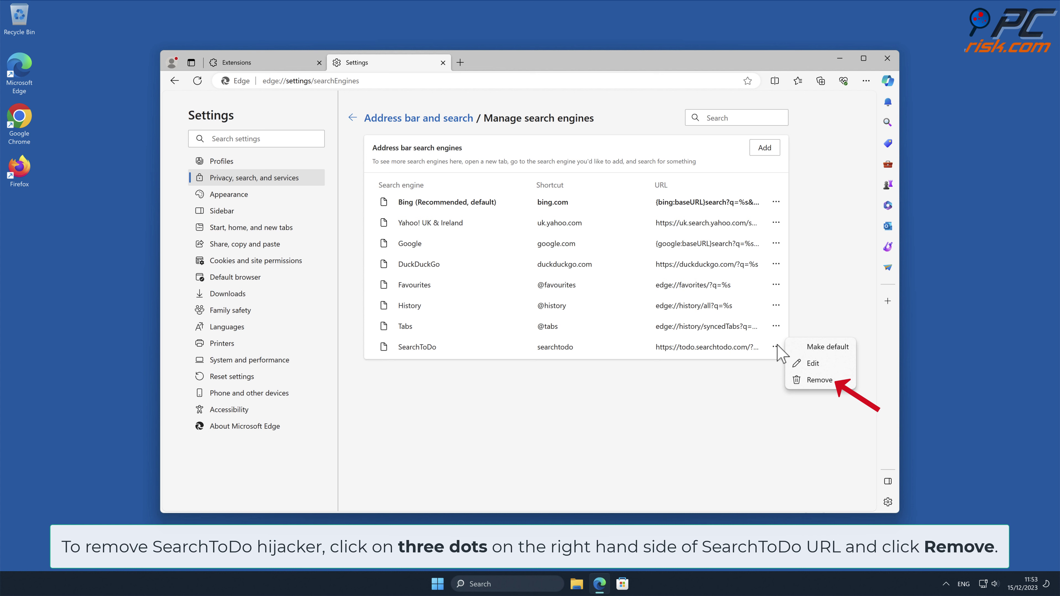
{"action": "left_click", "coordinate": [817, 381]}
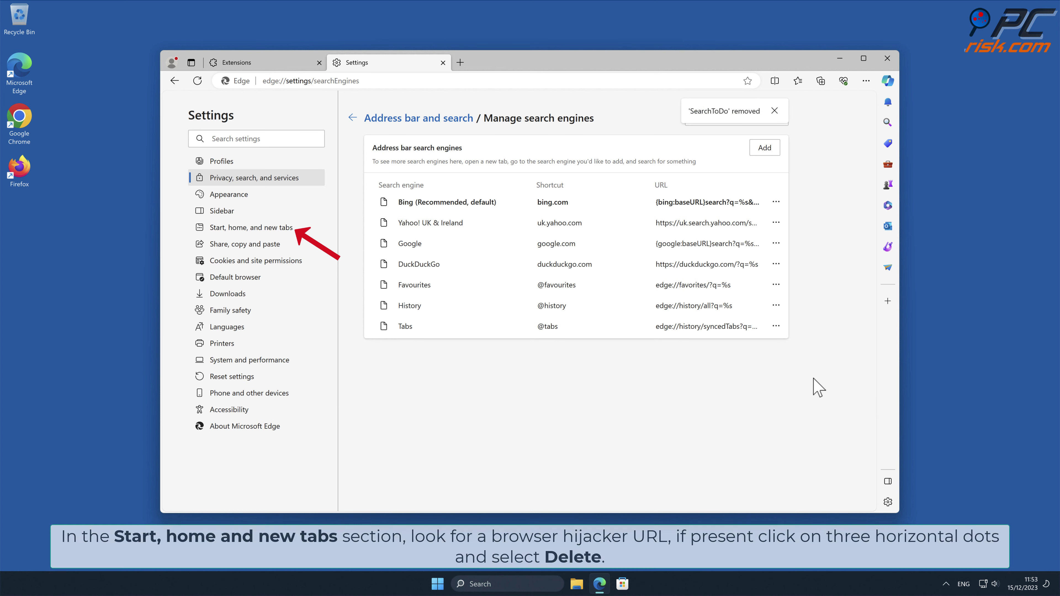
Delete the todo.searchtodo.com page from Edge's startup pages and close the browser window.
{"action": "left_click", "coordinate": [298, 230]}
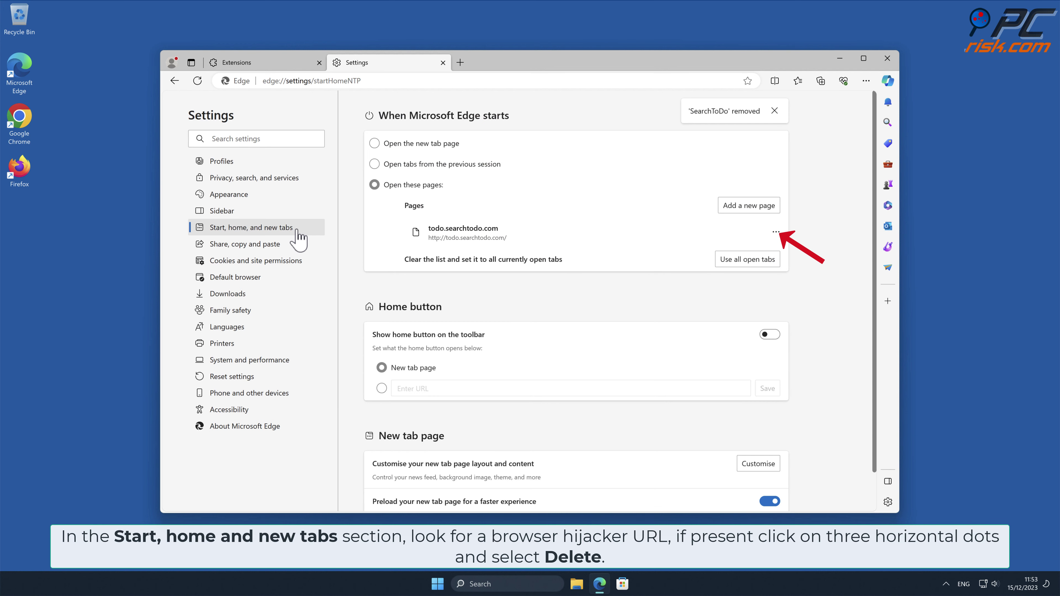
{"action": "left_click", "coordinate": [776, 233]}
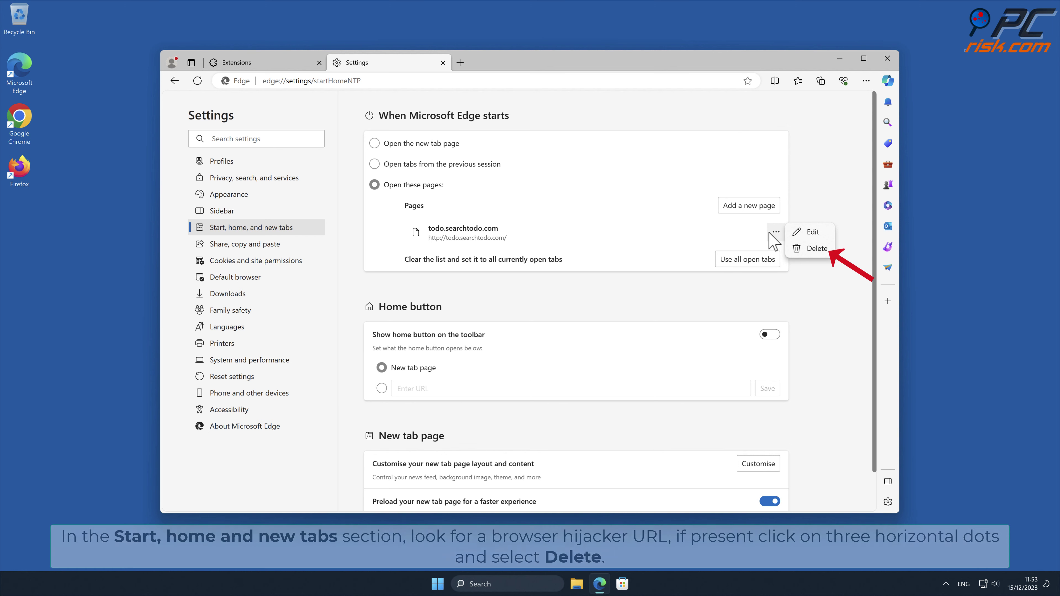
{"action": "left_click", "coordinate": [815, 249]}
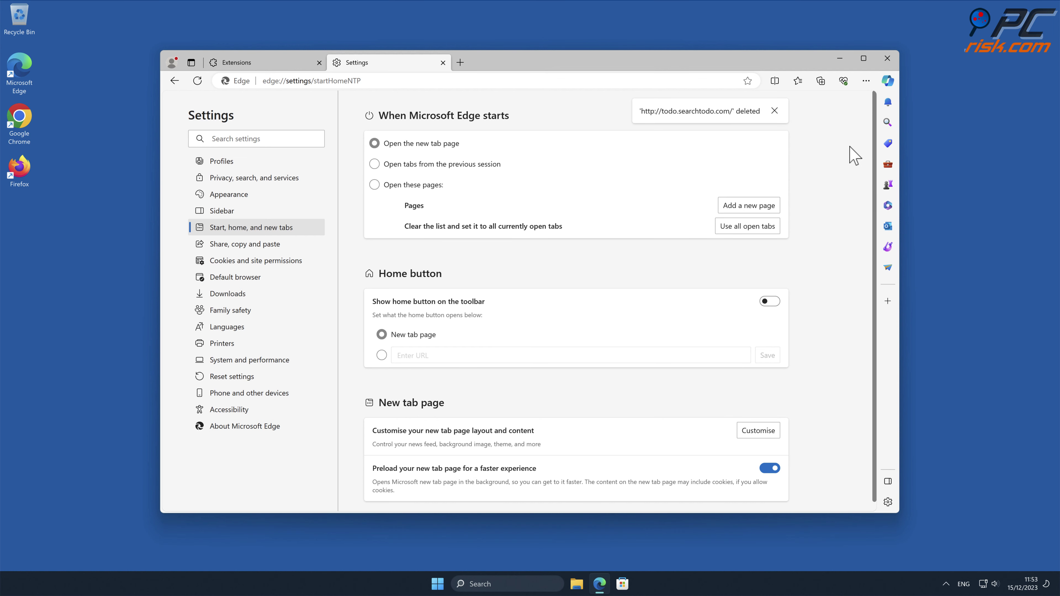
{"action": "left_click", "coordinate": [888, 58]}
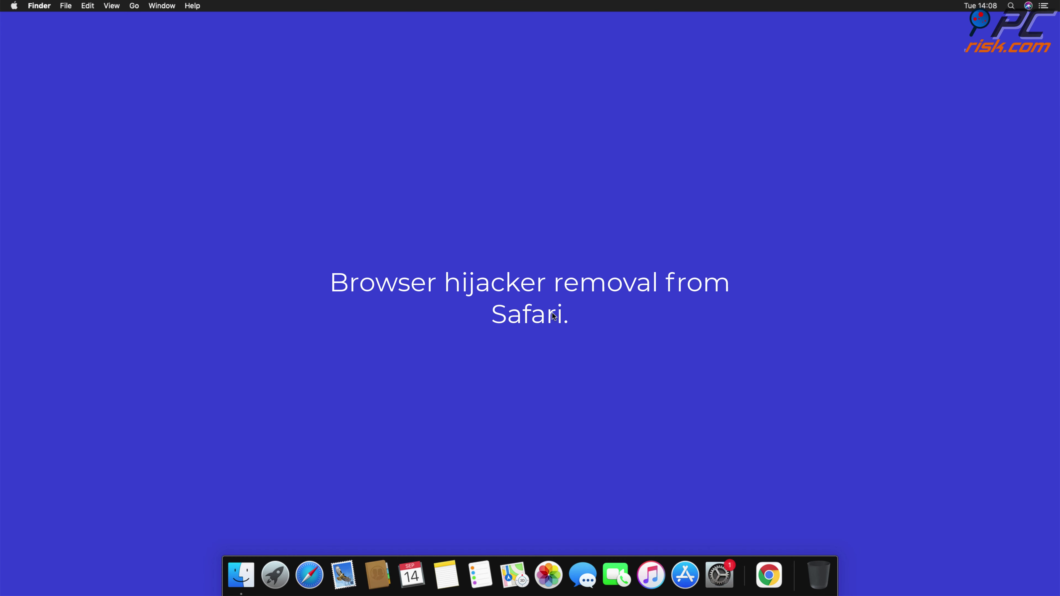
Switch to Safari on the Mac and uninstall the Top Results extension by moving its application to the Trash.
{"action": "left_click", "coordinate": [309, 575]}
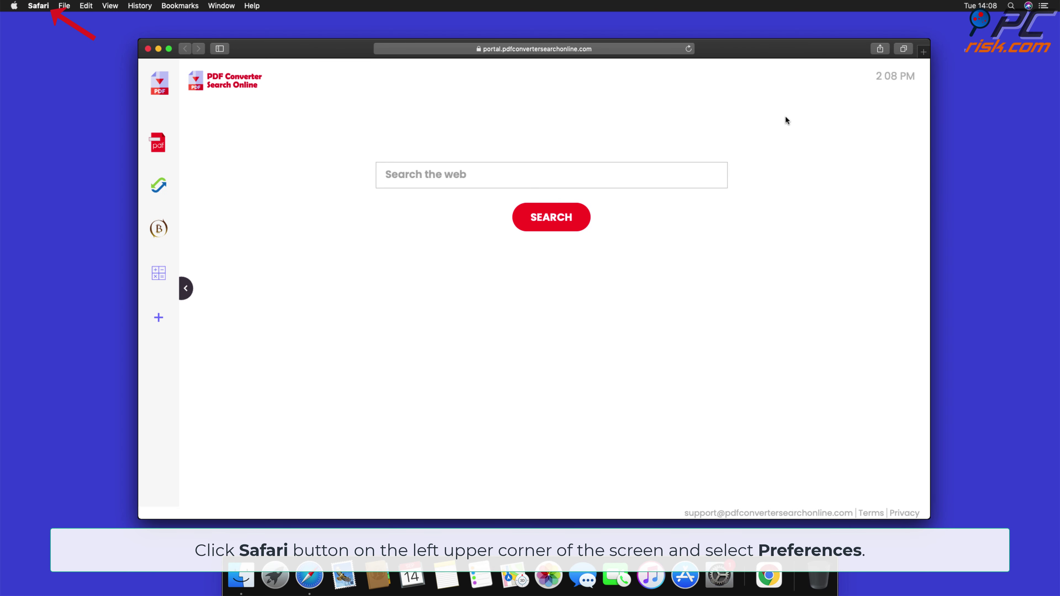
{"action": "left_click", "coordinate": [42, 6]}
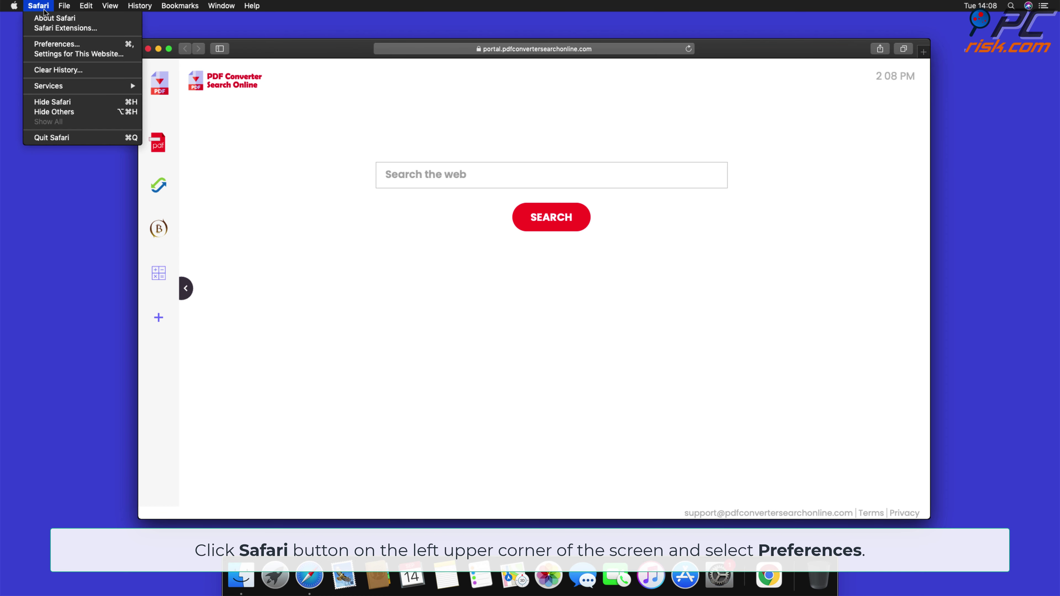
{"action": "left_click", "coordinate": [58, 44]}
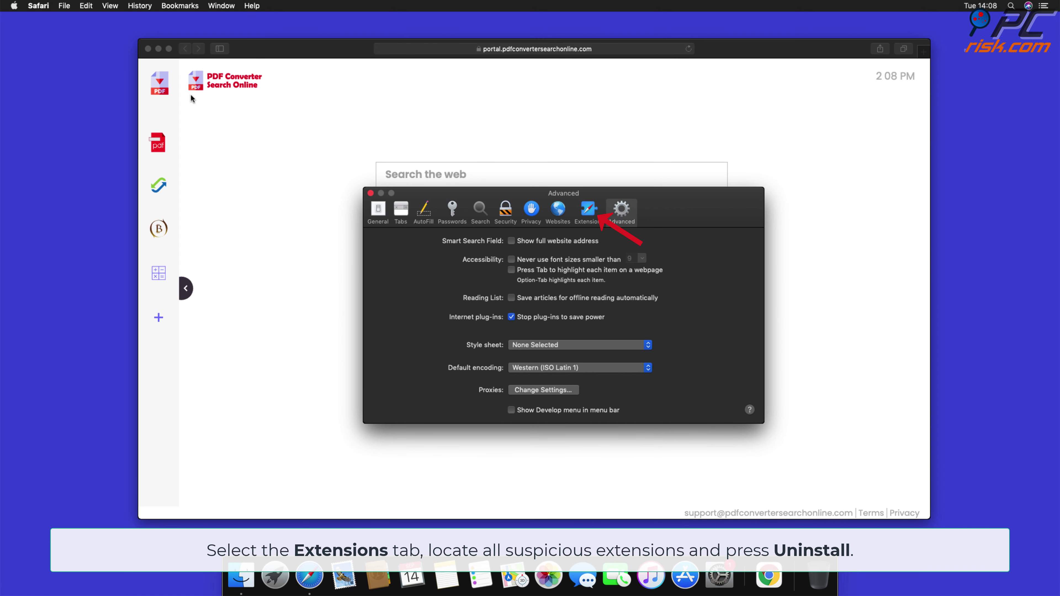
{"action": "left_click", "coordinate": [588, 220]}
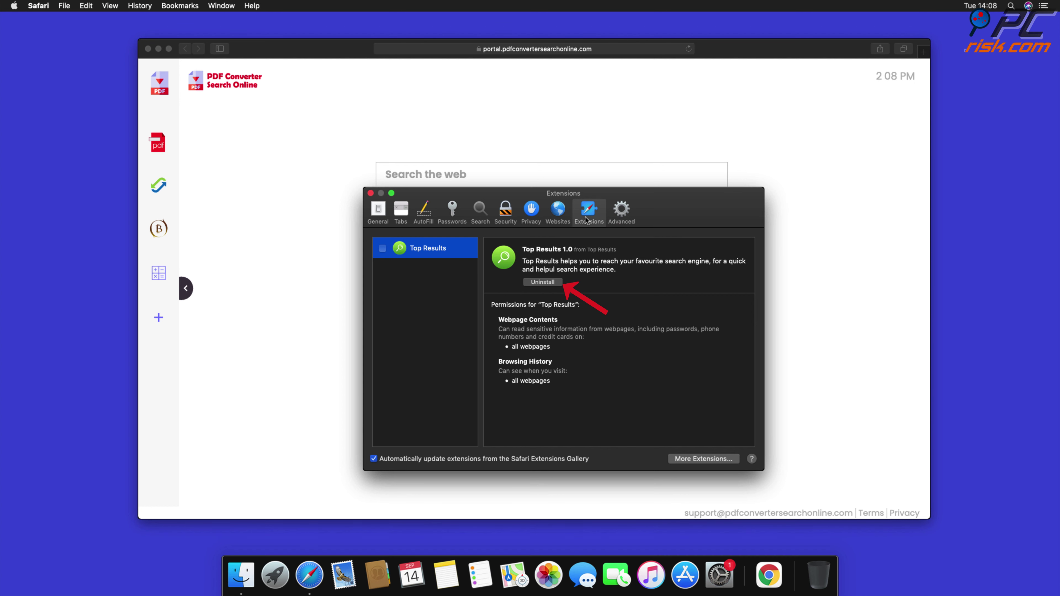
{"action": "left_click", "coordinate": [550, 284]}
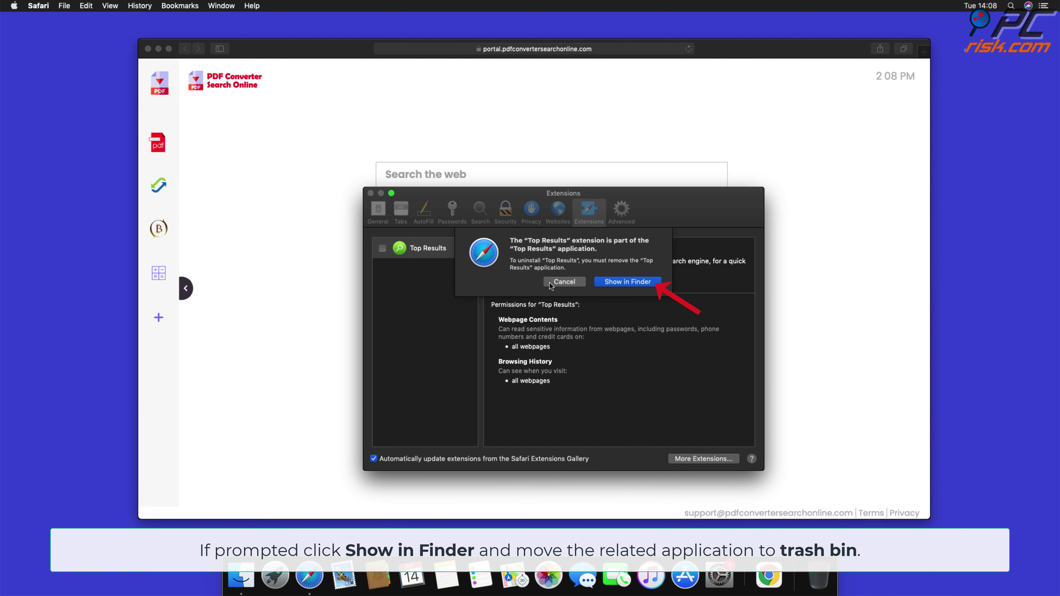
{"action": "left_click", "coordinate": [627, 282]}
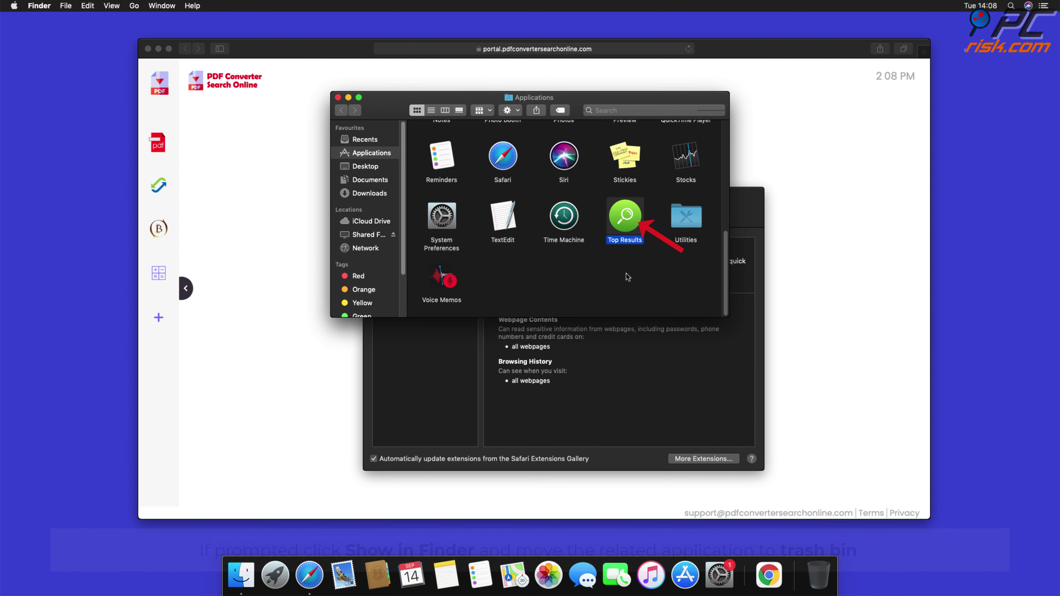
{"action": "left_click_drag", "start_coordinate": [627, 227], "coordinate": [822, 579]}
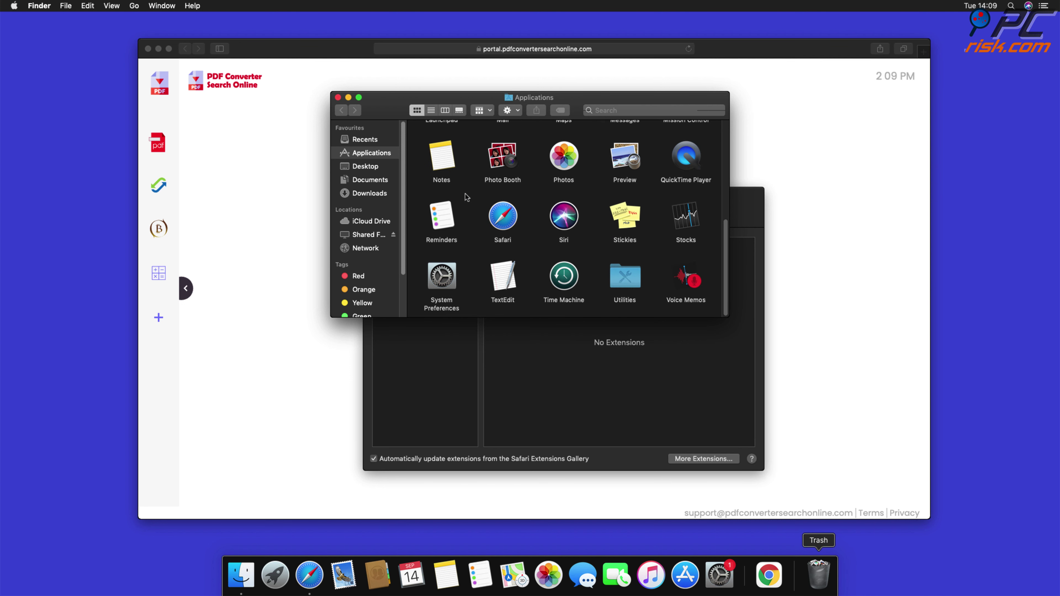
{"action": "left_click", "coordinate": [338, 97]}
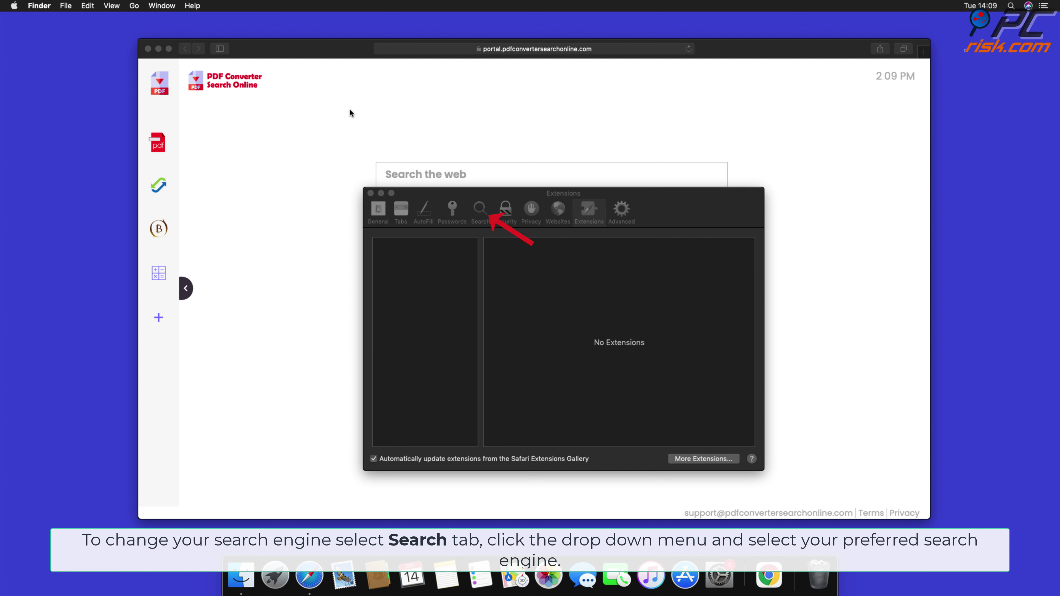
Set Safari's search engine to Google in its preferences.
{"action": "left_click", "coordinate": [480, 213]}
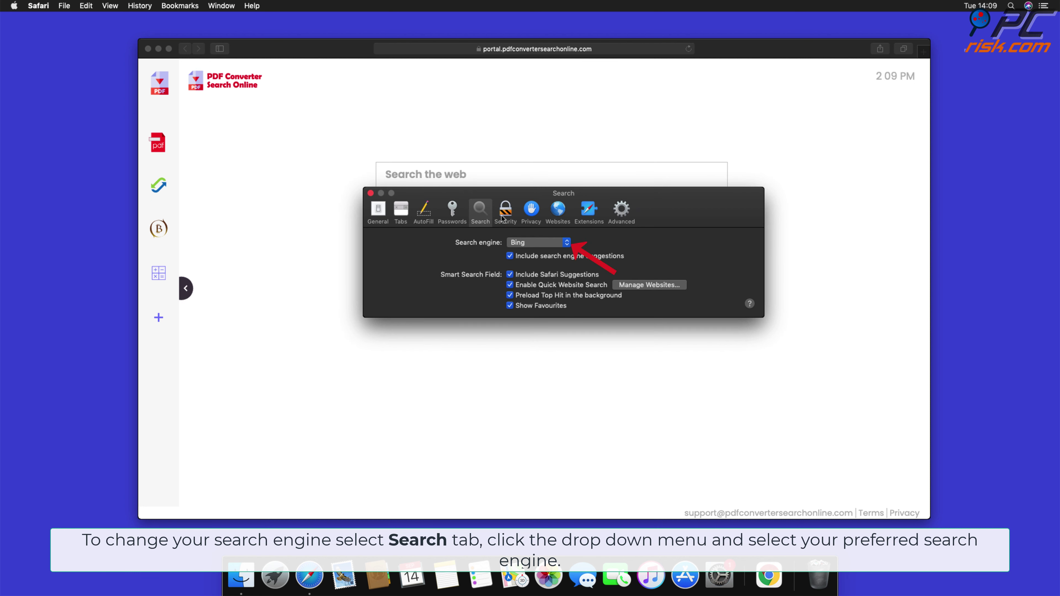
{"action": "left_click", "coordinate": [566, 241]}
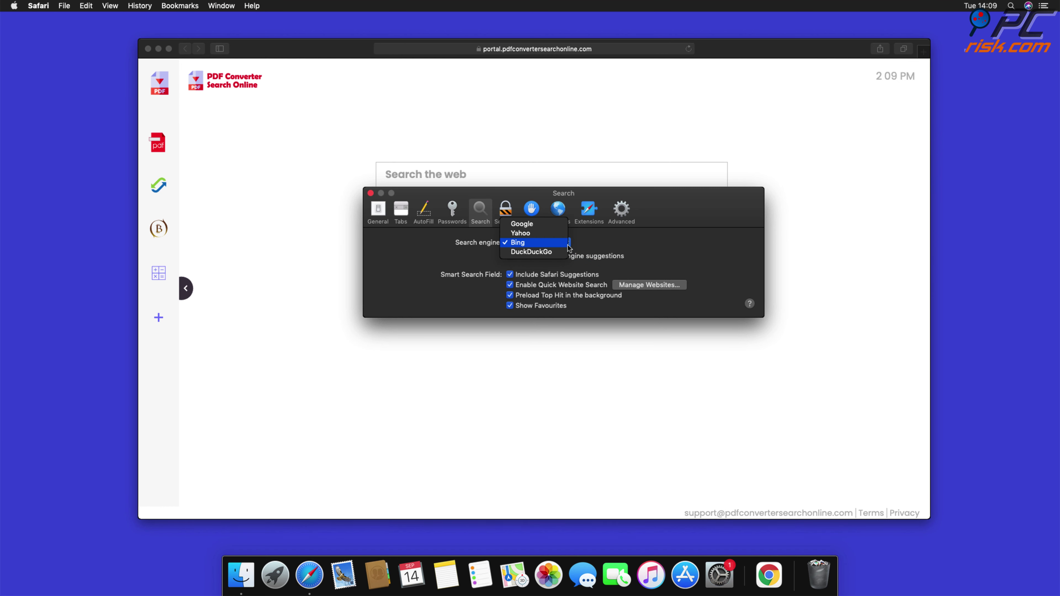
{"action": "left_click", "coordinate": [533, 226]}
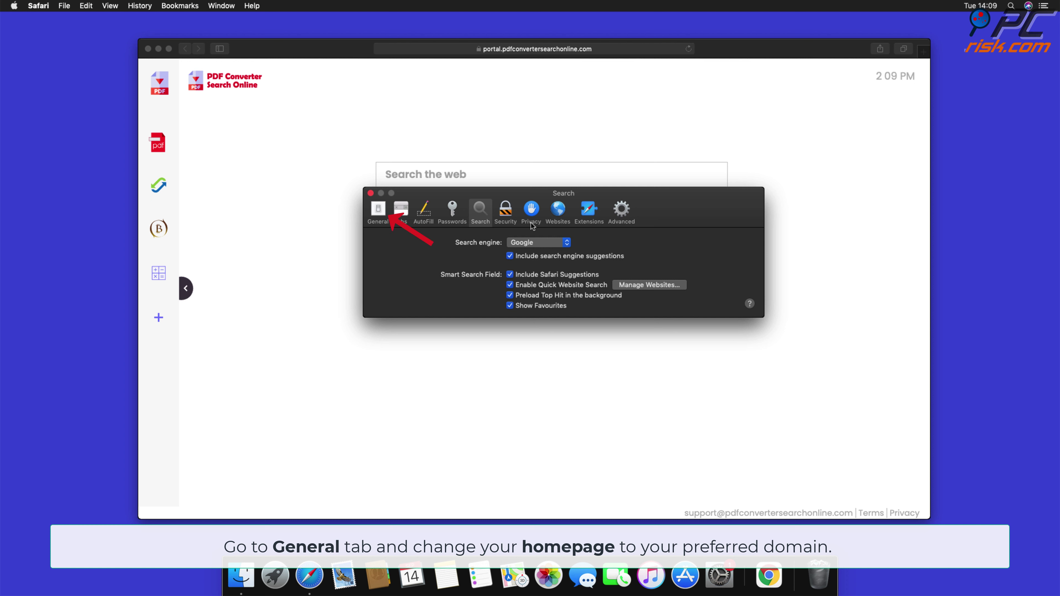
{"action": "left_click", "coordinate": [378, 210]}
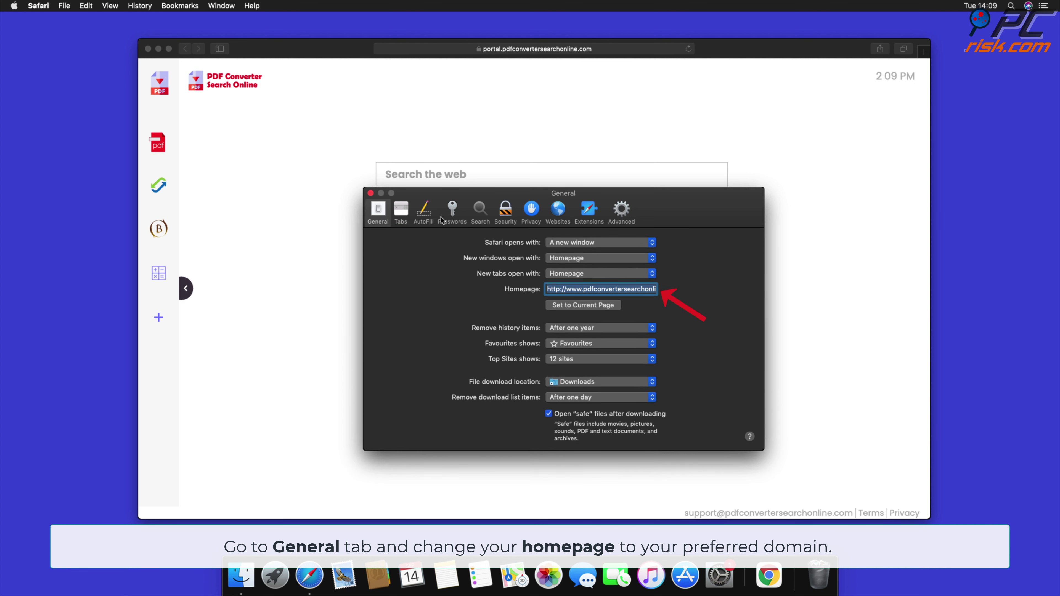
{"action": "left_click", "coordinate": [560, 289]}
{"action": "left_click_drag", "start_coordinate": [548, 289], "coordinate": [731, 307]}
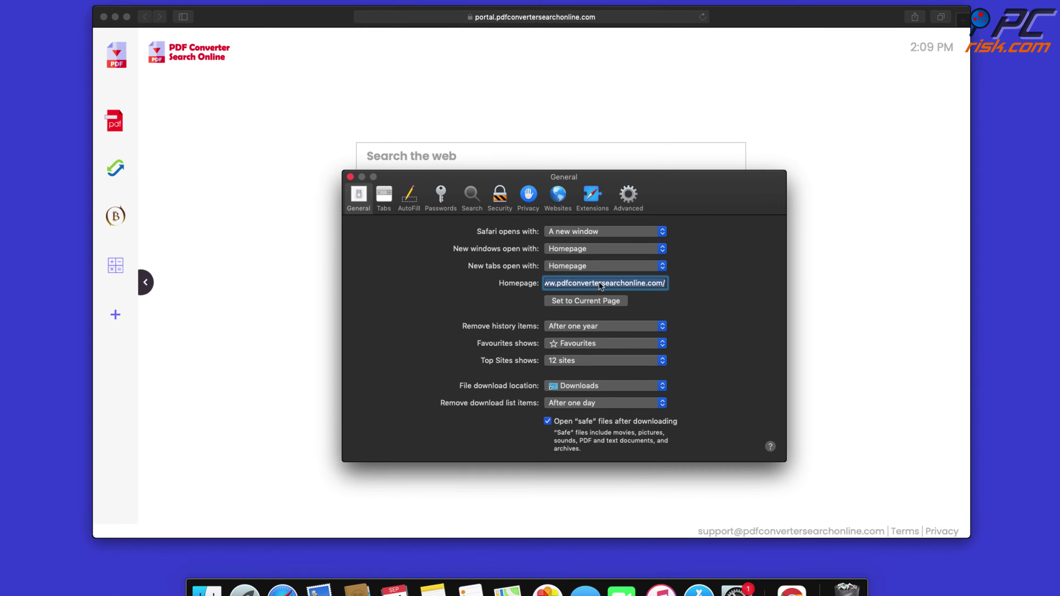
{"action": "key", "text": "BackSpace"}
{"action": "type", "text": "www.google.co"}
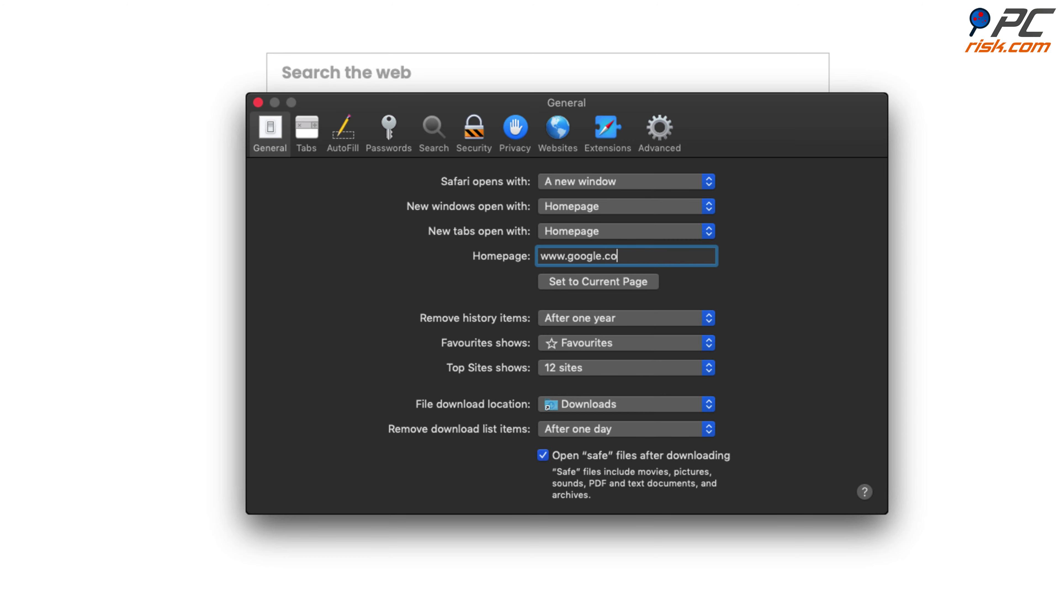
{"action": "type", "text": "m"}
{"action": "key", "text": "Return"}
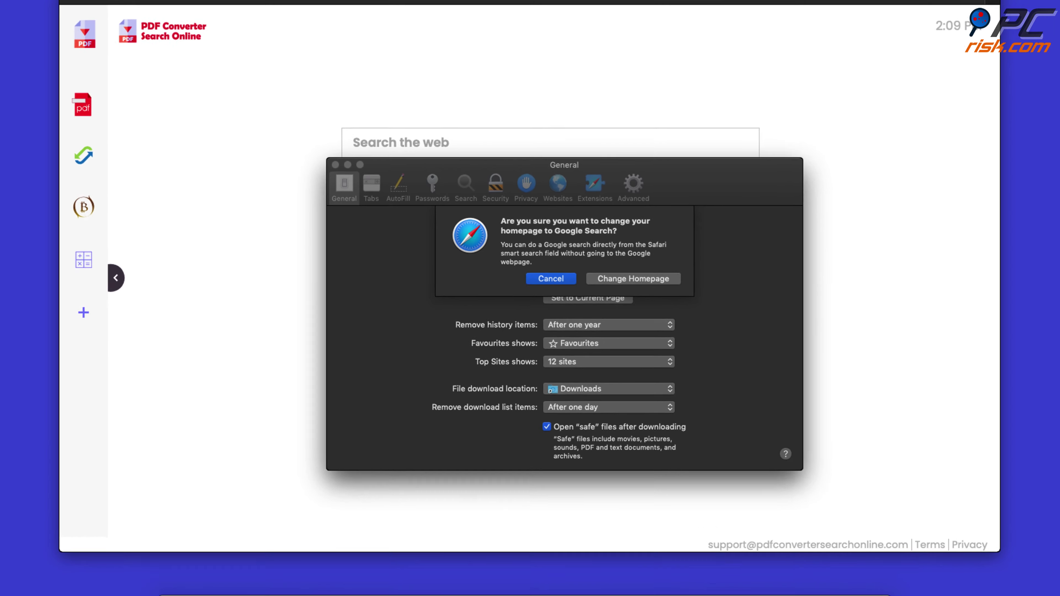
{"action": "left_click", "coordinate": [657, 279]}
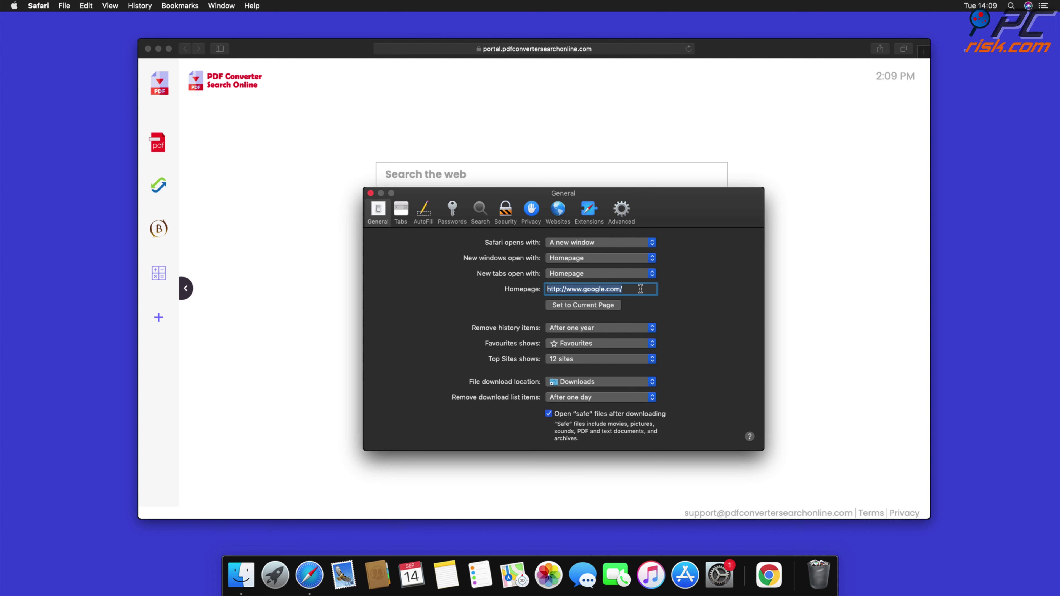
{"action": "left_click", "coordinate": [371, 193]}
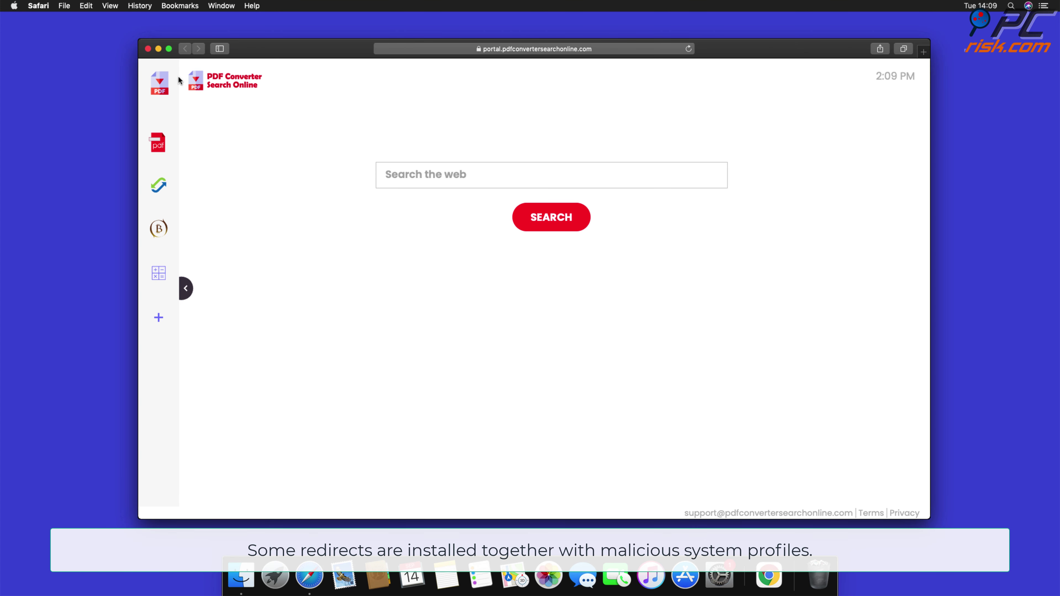
{"action": "left_click", "coordinate": [148, 48]}
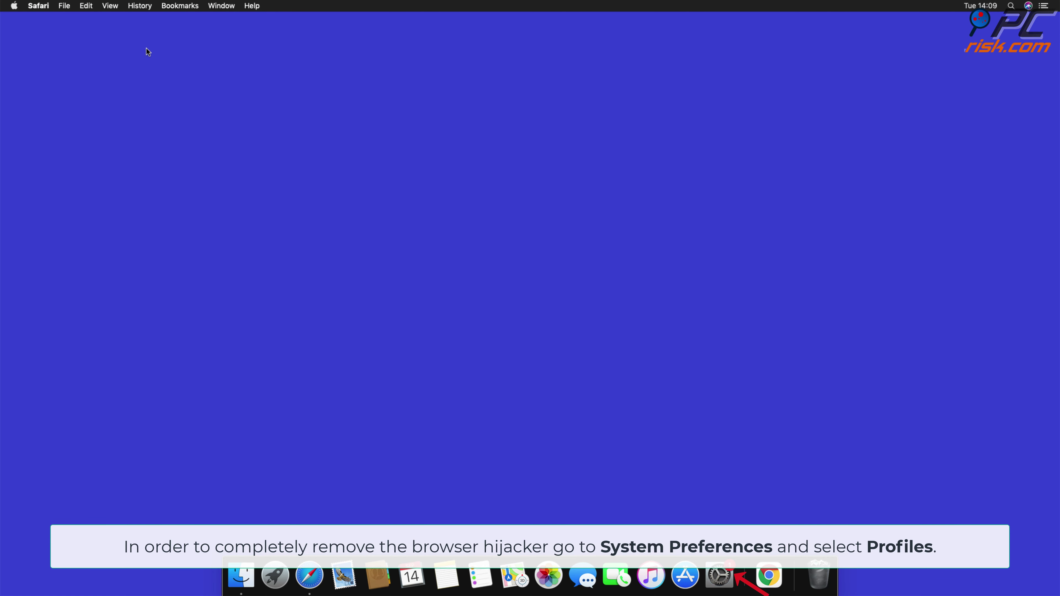
Switch to System Preferences, remove both the user and device TEST PROFILE configuration profiles, and close the window.
{"action": "left_click", "coordinate": [717, 576]}
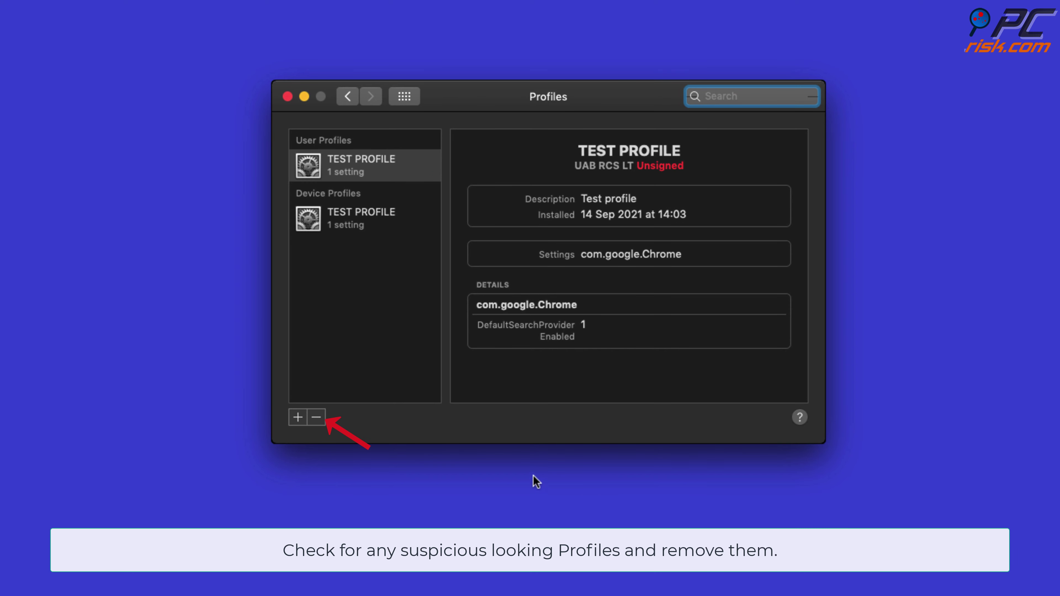
{"action": "left_click", "coordinate": [316, 418]}
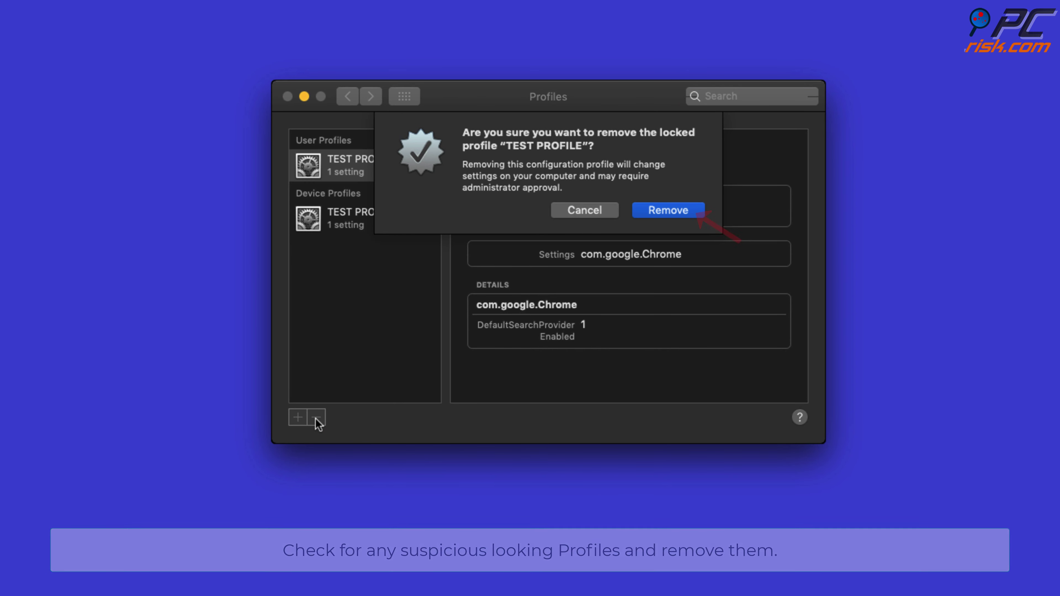
{"action": "left_click", "coordinate": [679, 213]}
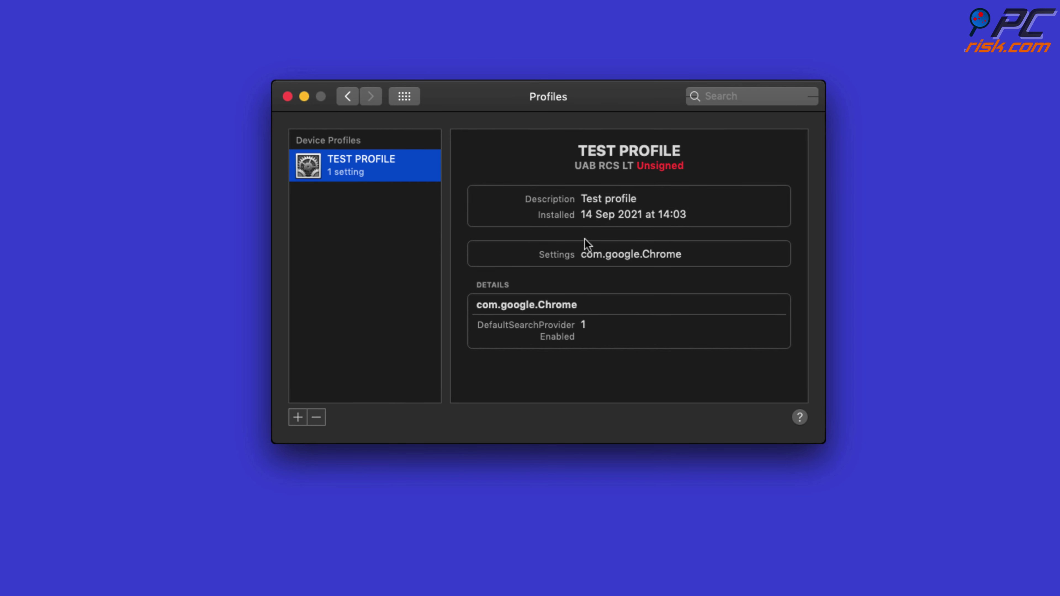
{"action": "left_click", "coordinate": [326, 423]}
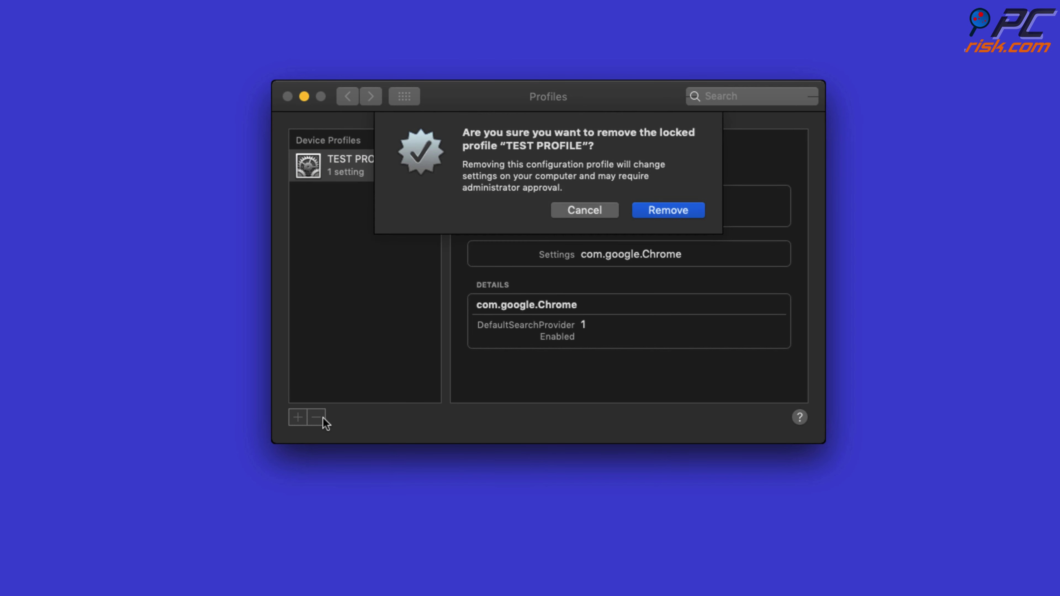
{"action": "left_click", "coordinate": [662, 212]}
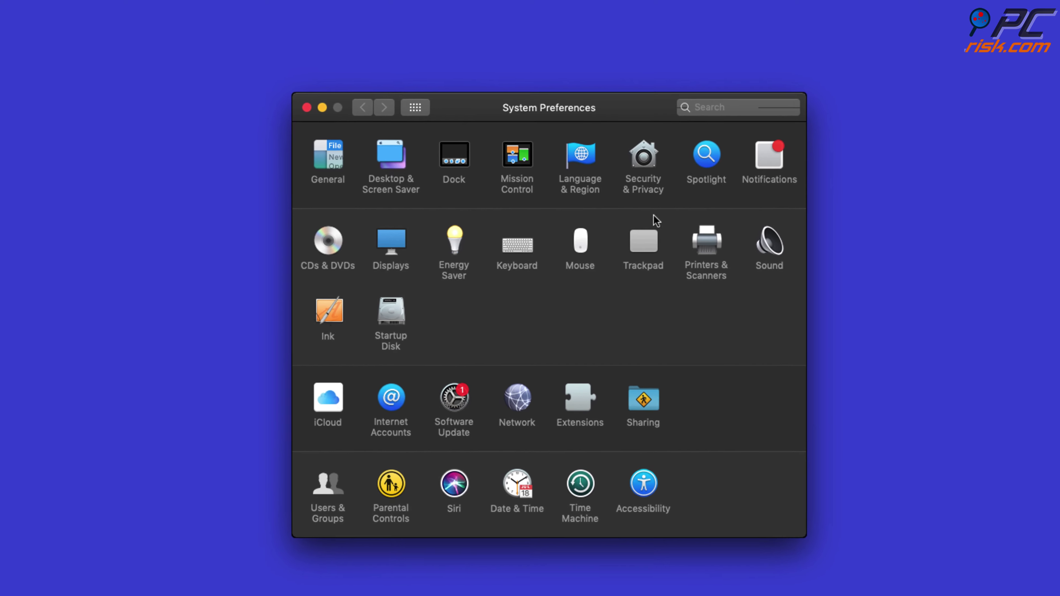
{"action": "left_click", "coordinate": [307, 107]}
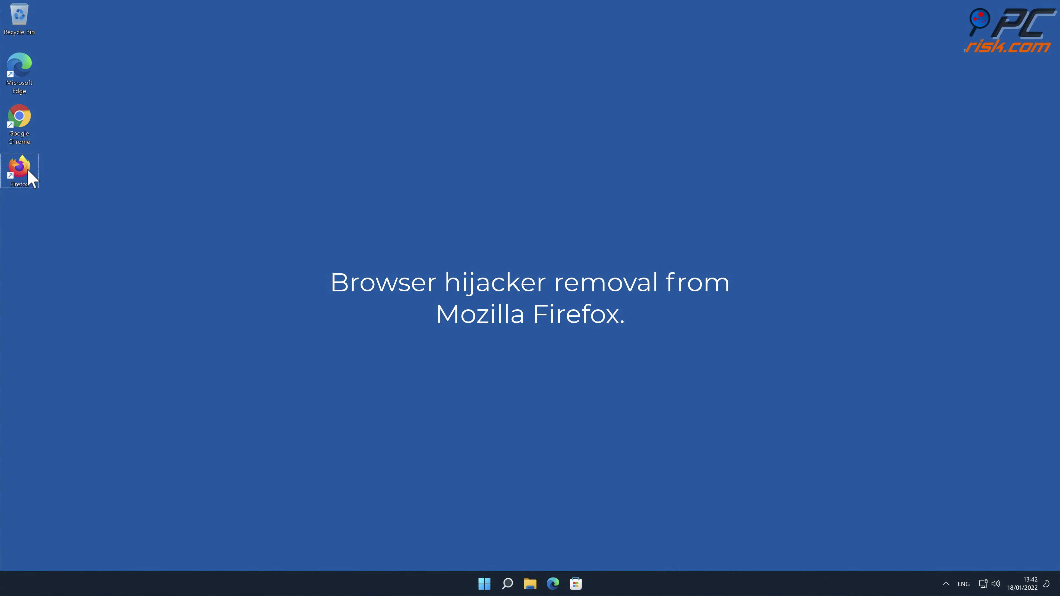
Switch to Firefox on the Windows computer and remove the Safe Browsing extension from the installed add-ons.
{"action": "double_click", "coordinate": [20, 170]}
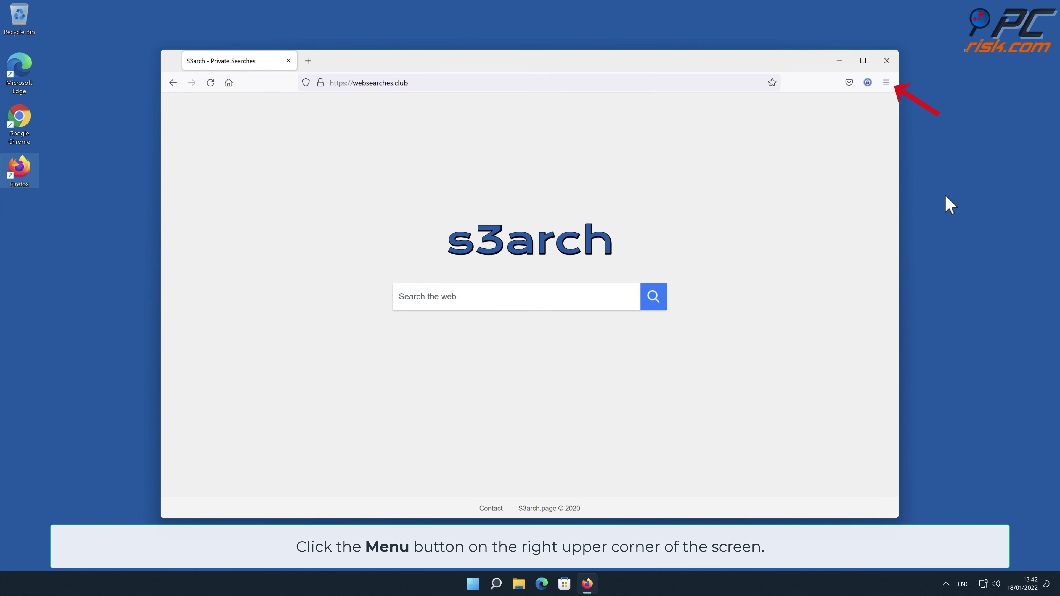
{"action": "left_click", "coordinate": [887, 83]}
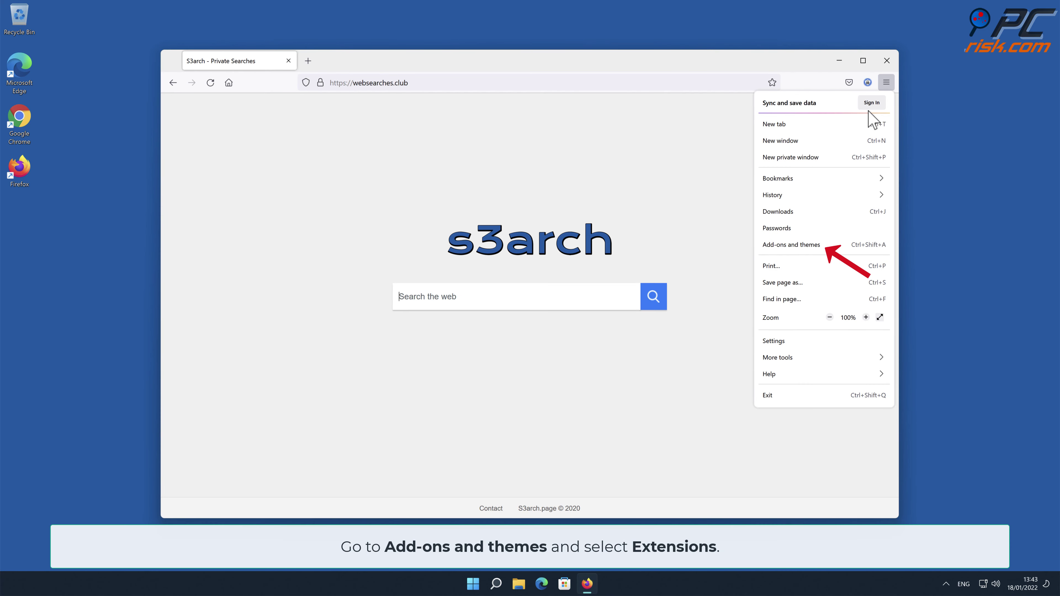
{"action": "left_click", "coordinate": [833, 245]}
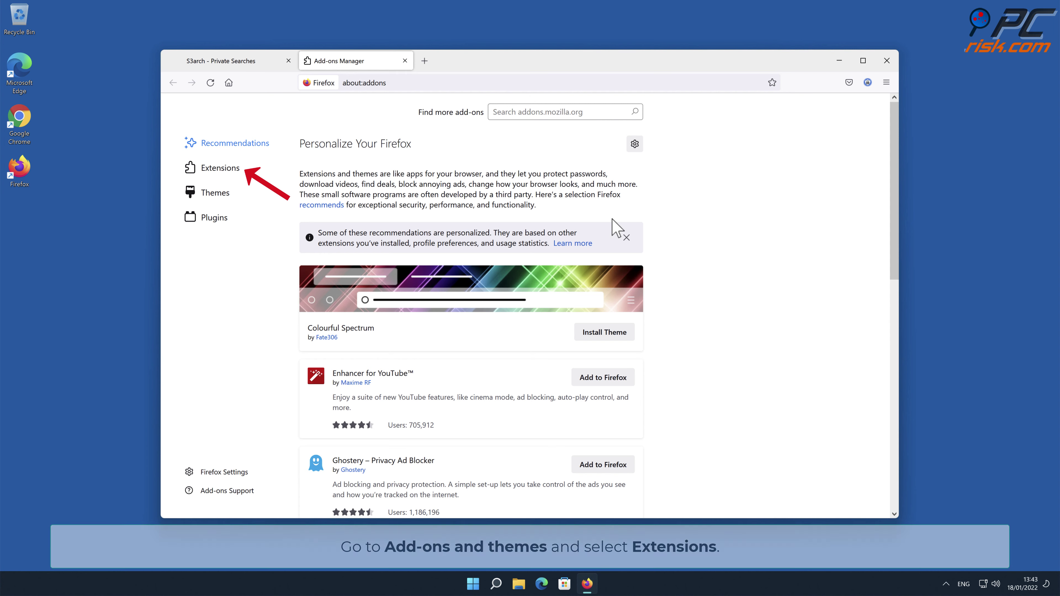
{"action": "left_click", "coordinate": [240, 177]}
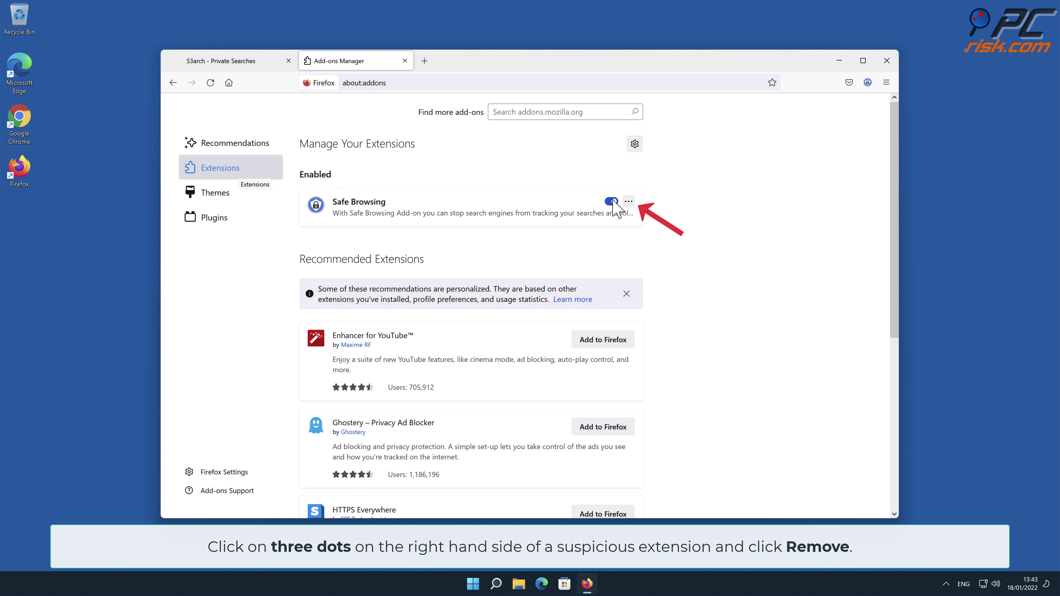
{"action": "left_click", "coordinate": [628, 202]}
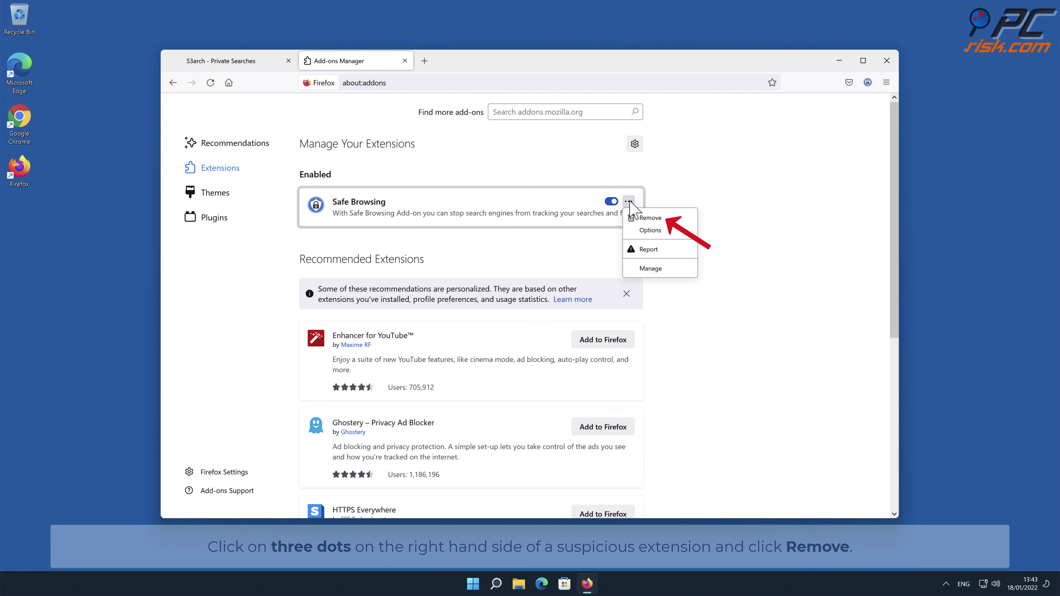
{"action": "left_click", "coordinate": [646, 219]}
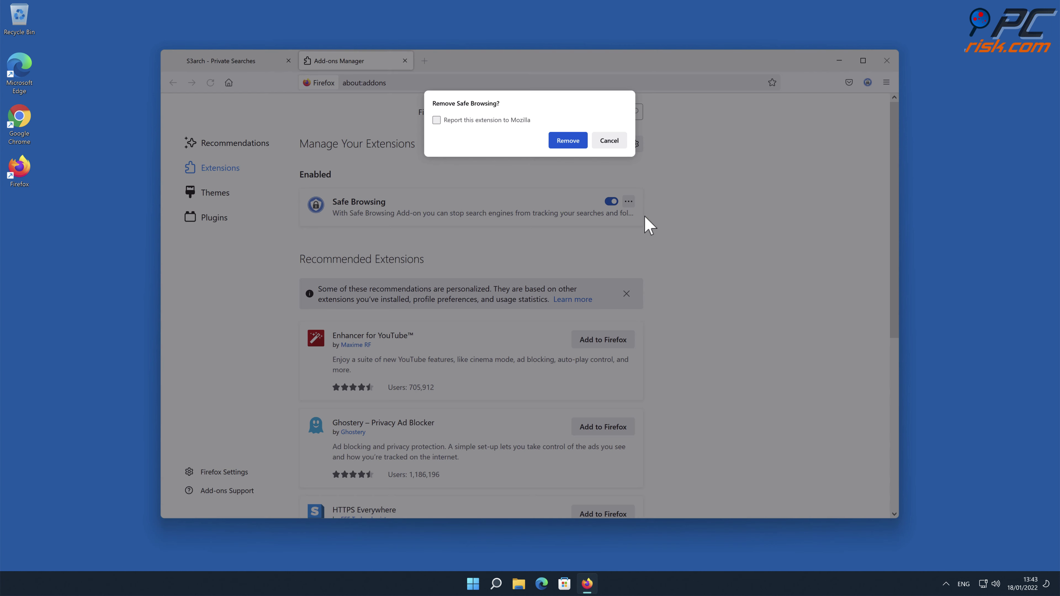
{"action": "left_click", "coordinate": [572, 141]}
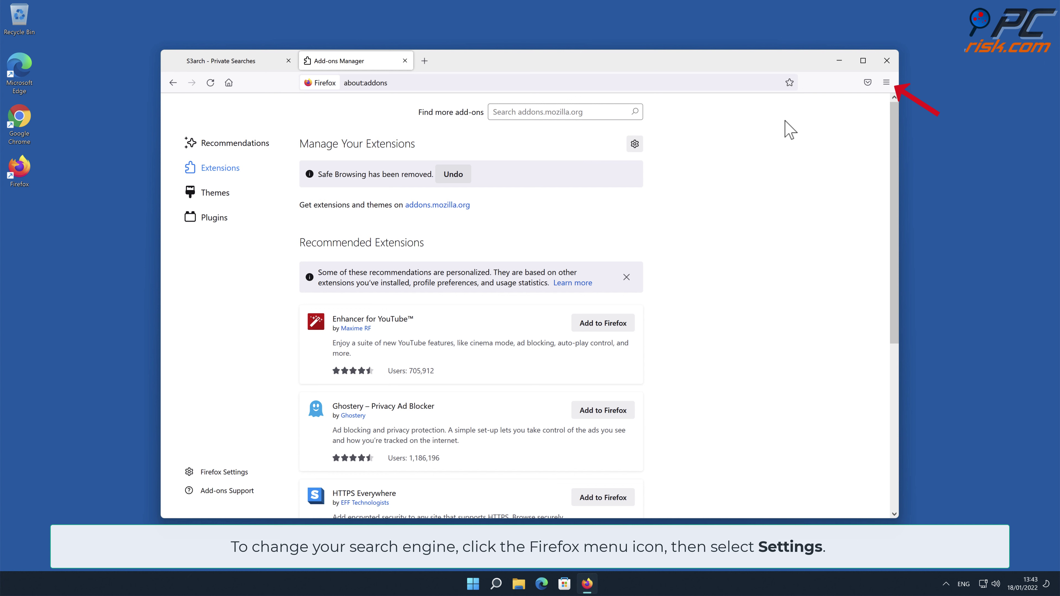
Set Google as the default search engine in Firefox's search settings.
{"action": "left_click", "coordinate": [886, 83]}
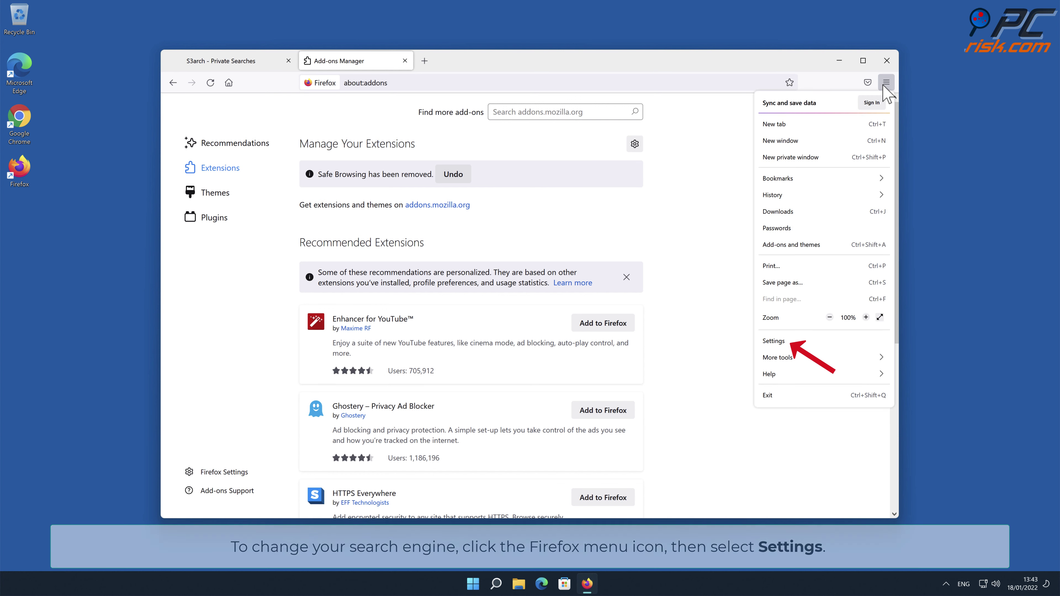
{"action": "left_click", "coordinate": [786, 341]}
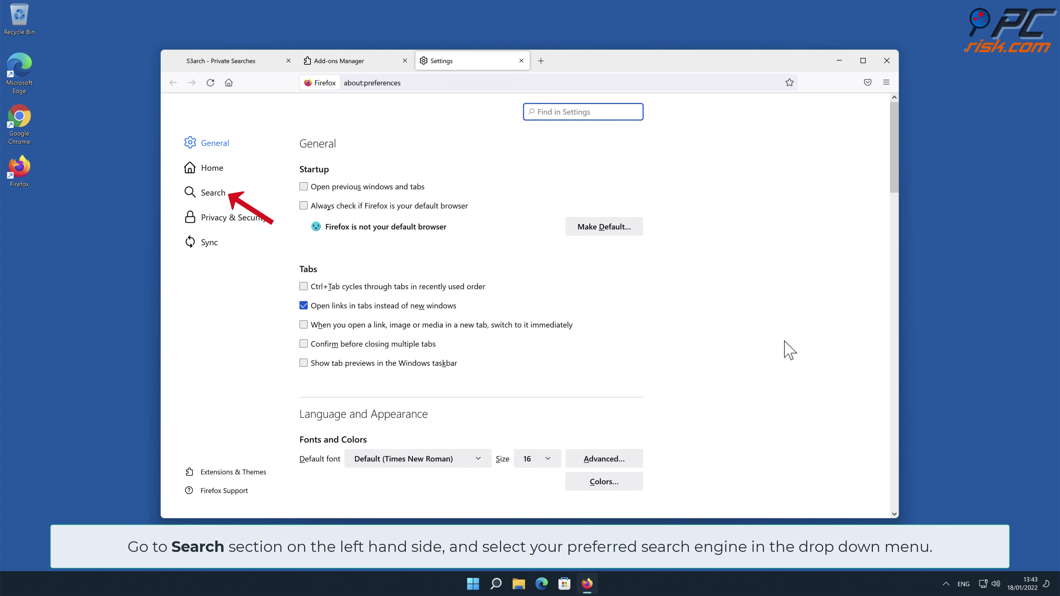
{"action": "left_click", "coordinate": [213, 198]}
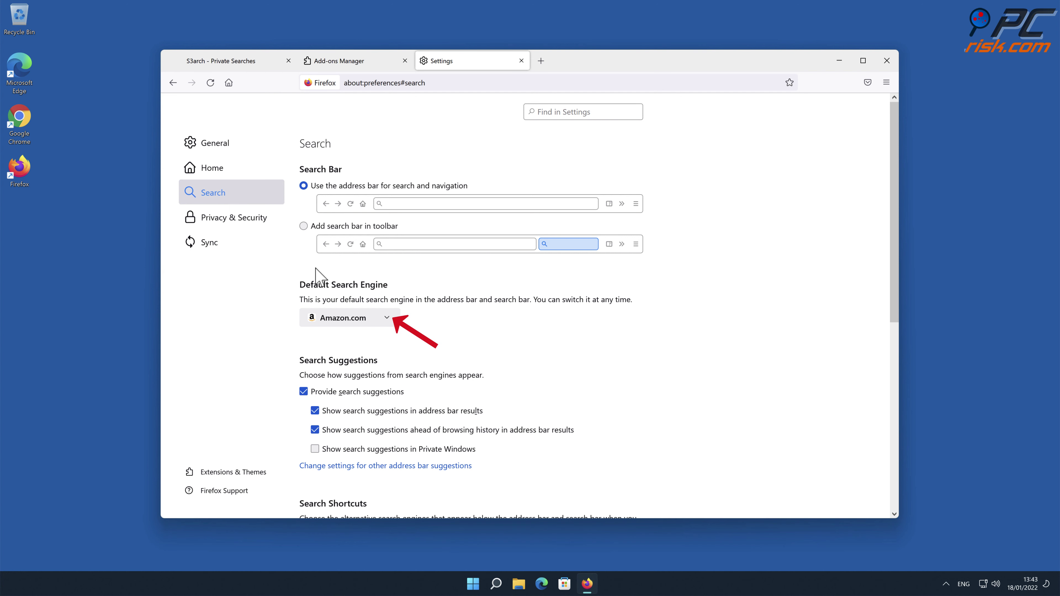
{"action": "left_click", "coordinate": [387, 318]}
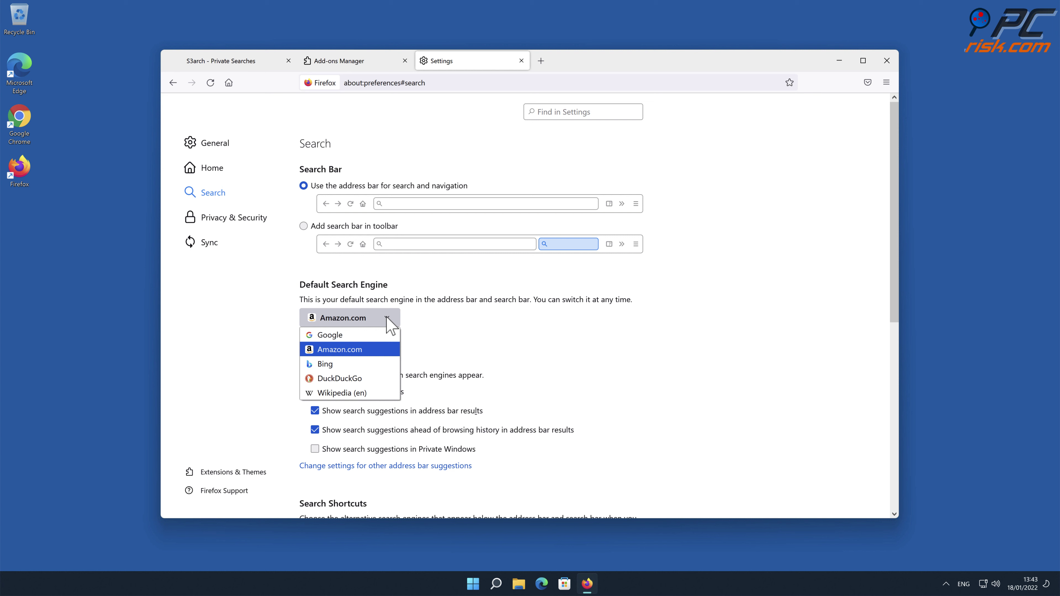
{"action": "left_click", "coordinate": [358, 337]}
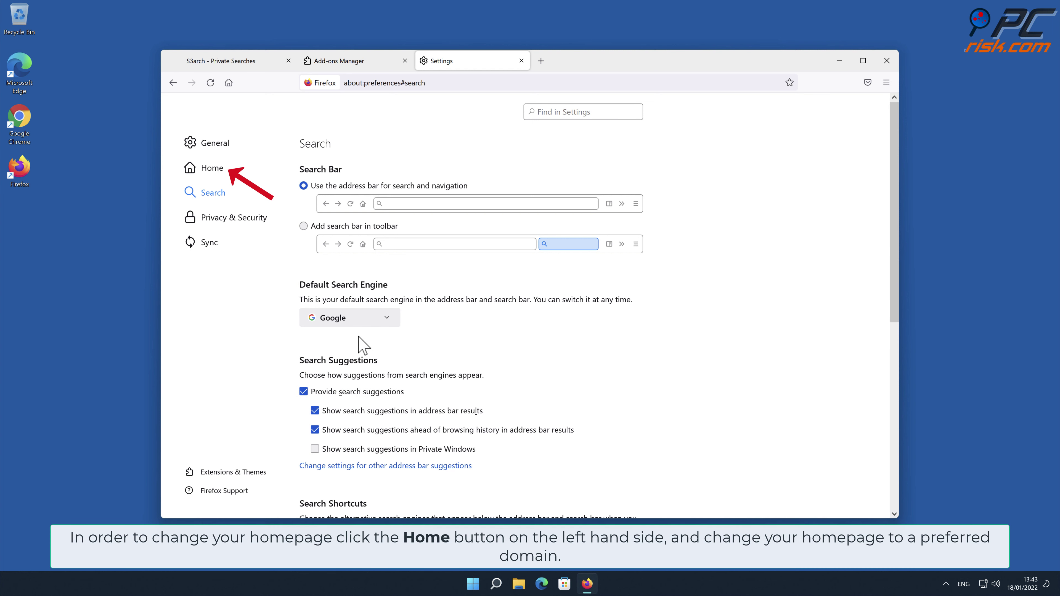
{"action": "left_click", "coordinate": [212, 170]}
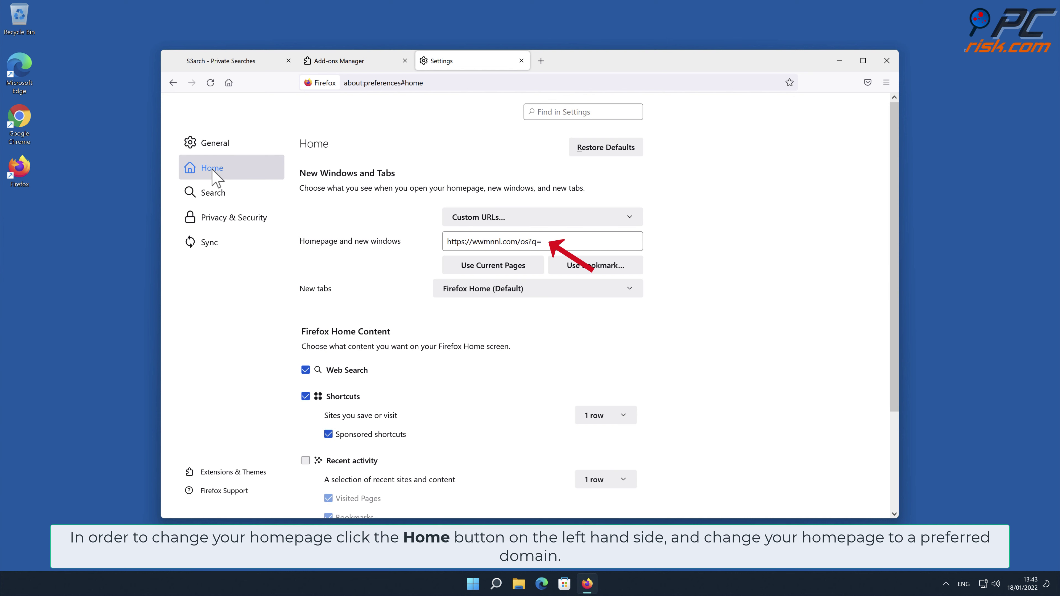
{"action": "left_click", "coordinate": [542, 241]}
{"action": "left_click_drag", "start_coordinate": [542, 241], "coordinate": [438, 242]}
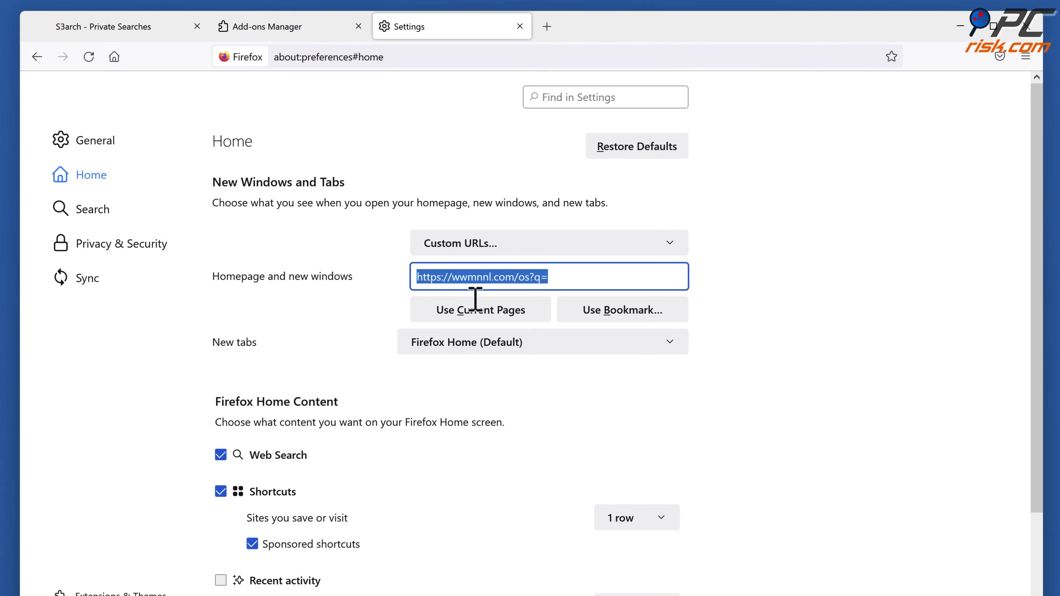
{"action": "type", "text": "www"}
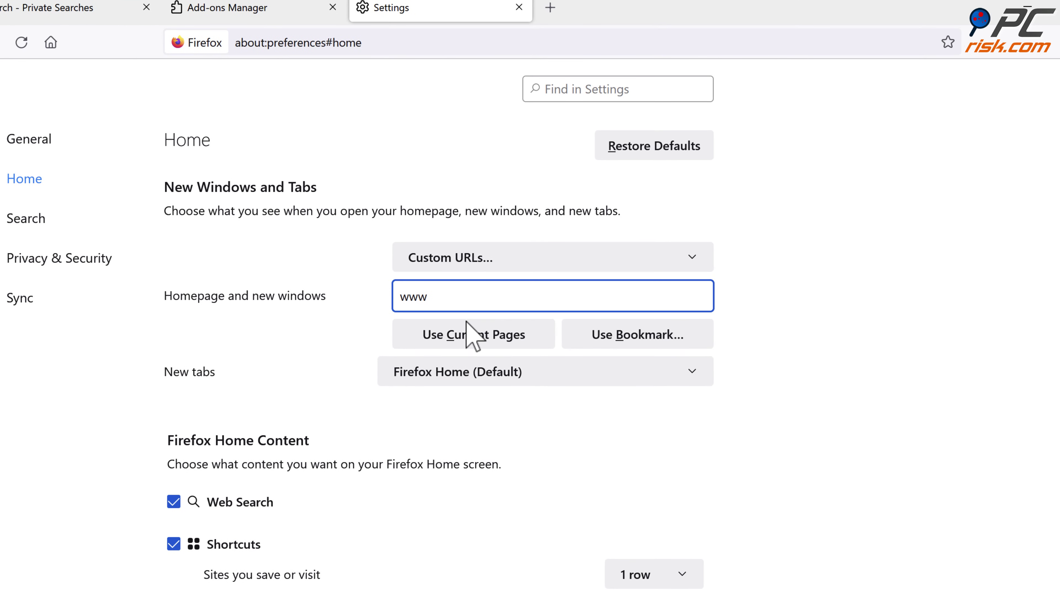
{"action": "type", "text": "gle.comw.goo"}
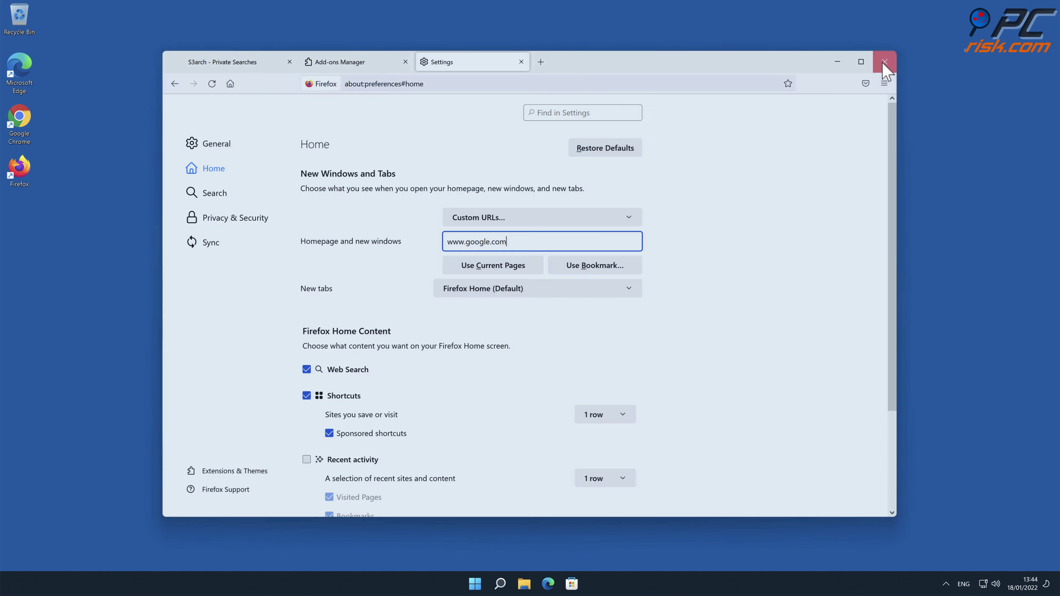
{"action": "left_click", "coordinate": [884, 63]}
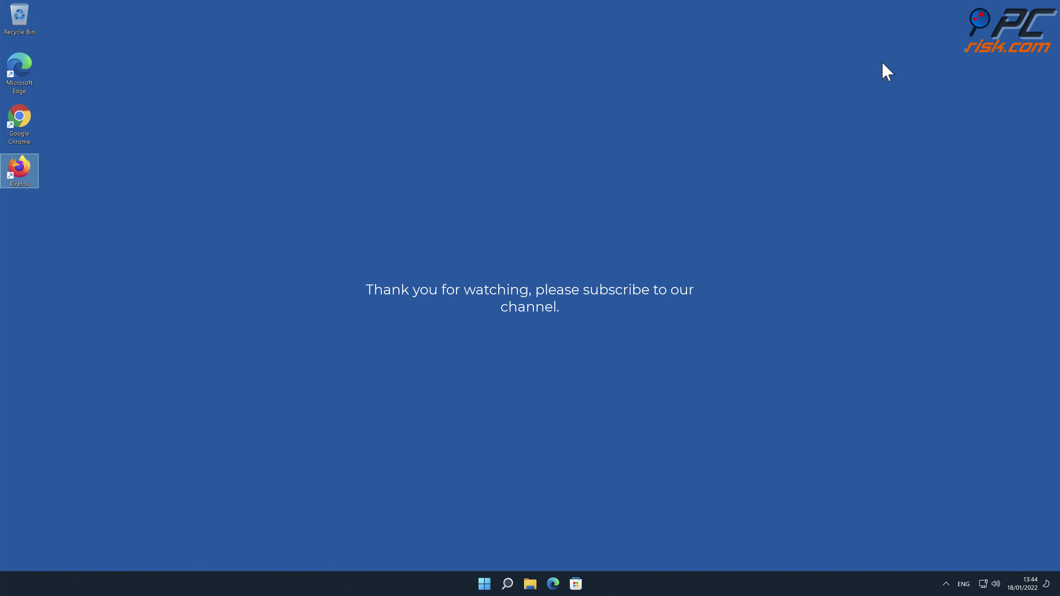